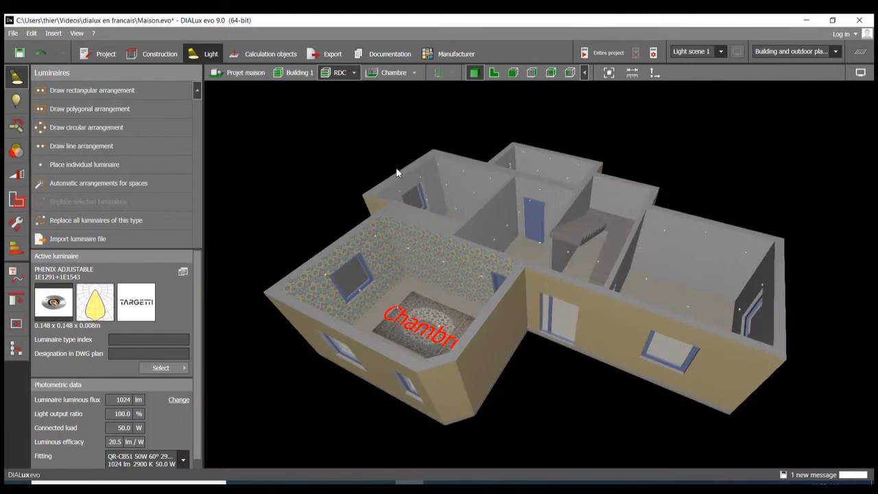
Step: Look over the house's ground floor in 3D, and switch it to the floor plan view
right_drag(396, 168, 438, 199)
scroll(440, 204, down, 5)
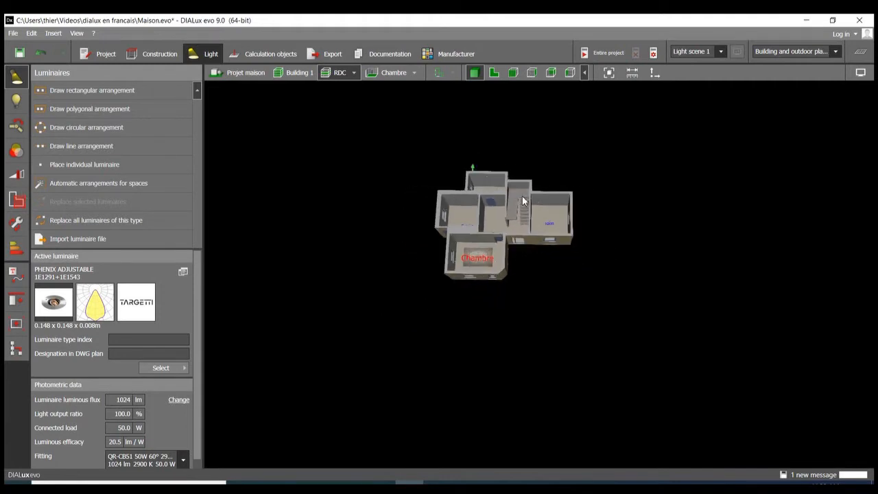
scroll(522, 196, up, 4)
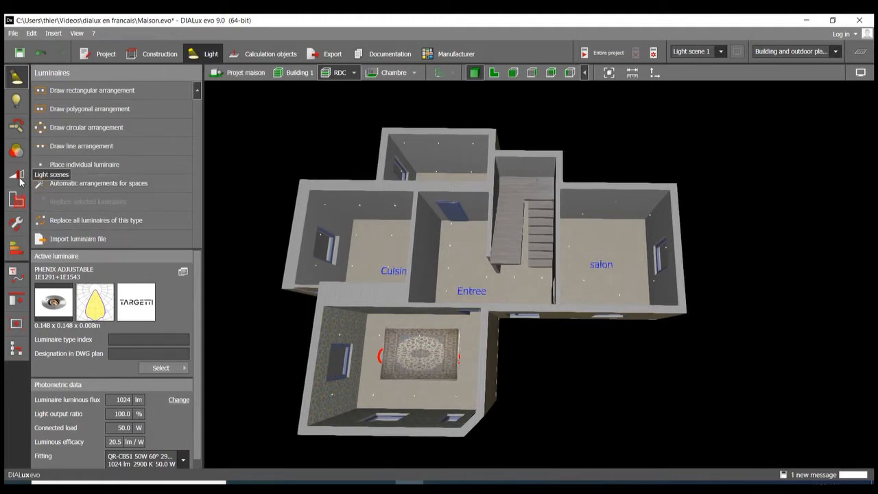
click(494, 72)
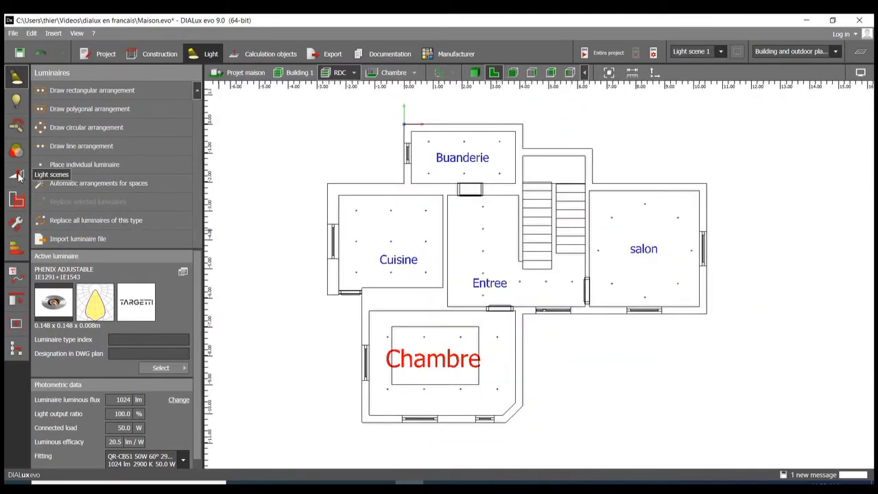
click(720, 52)
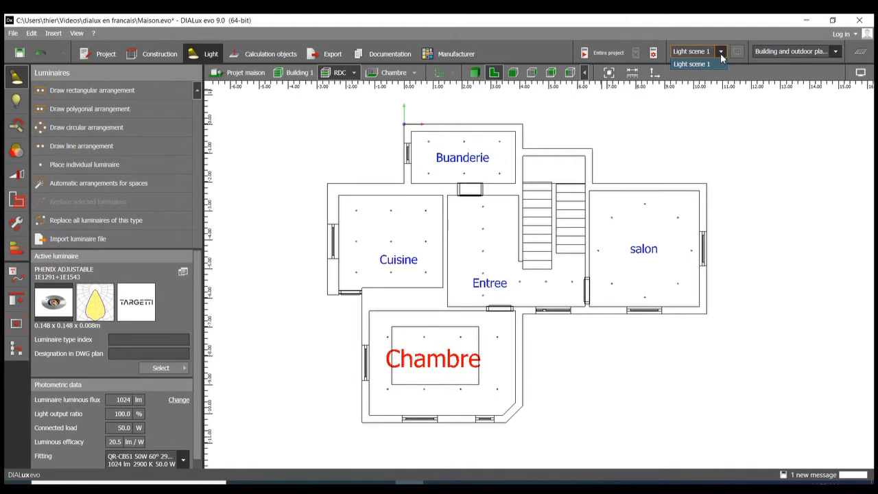
click(721, 54)
click(721, 54)
click(721, 54)
click(720, 52)
click(720, 54)
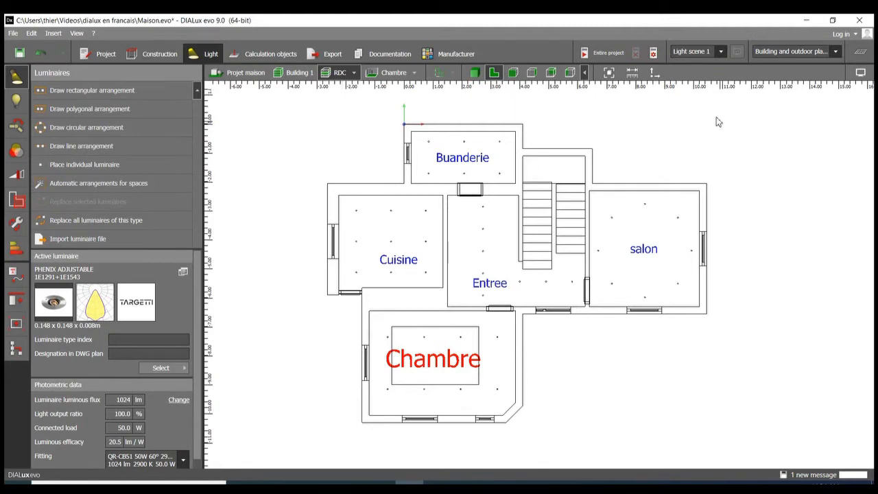
scroll(681, 120, down, 2)
middle_drag(677, 124, 647, 145)
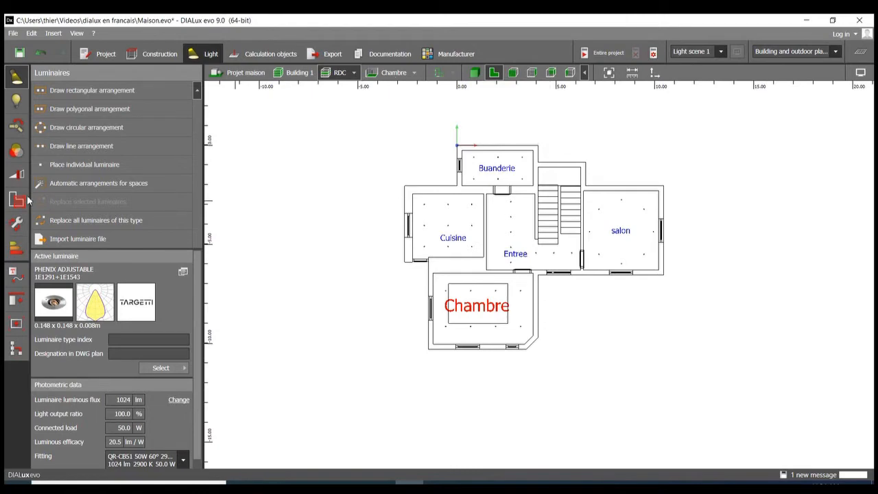
Step: Open the light scene settings, then calculate the entire project and save it
click(15, 175)
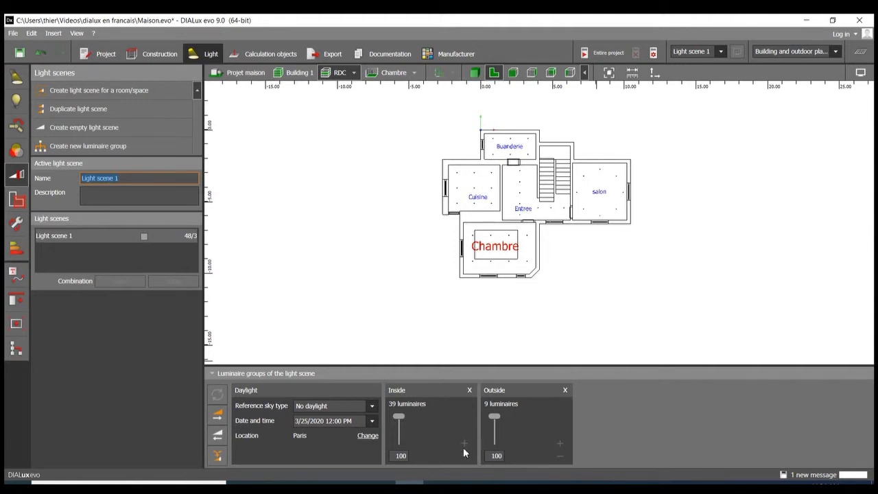
click(398, 417)
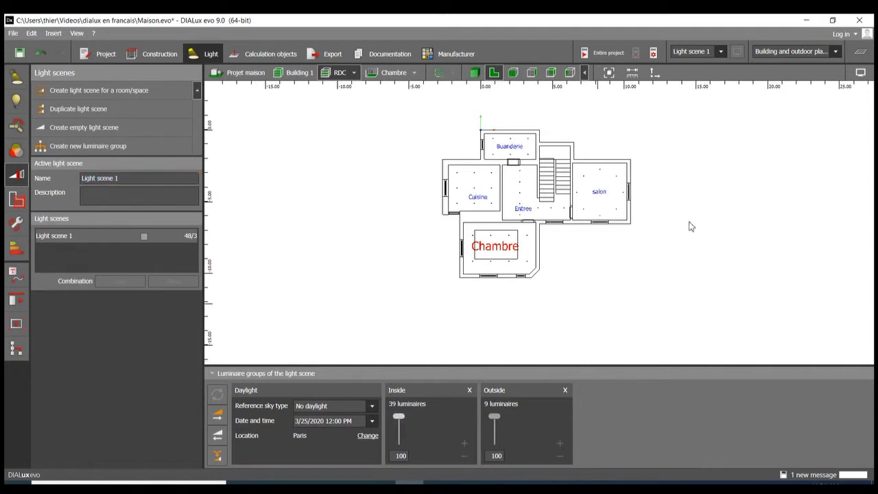
click(598, 53)
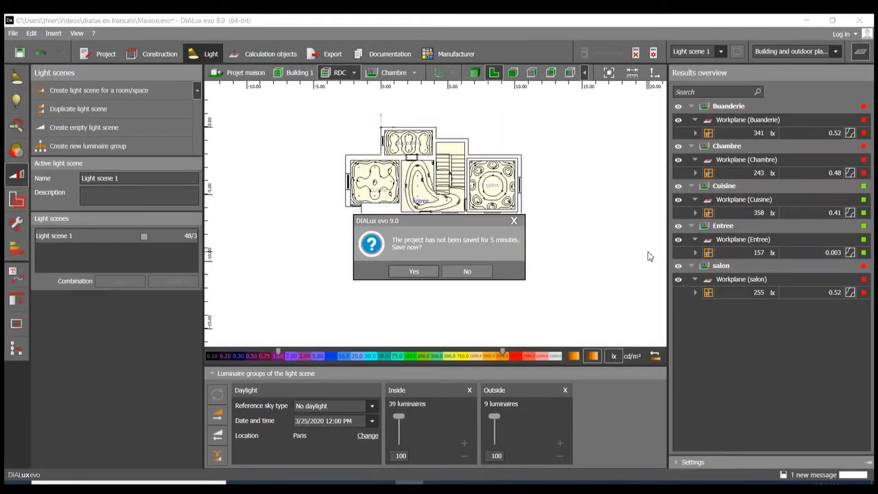
click(420, 273)
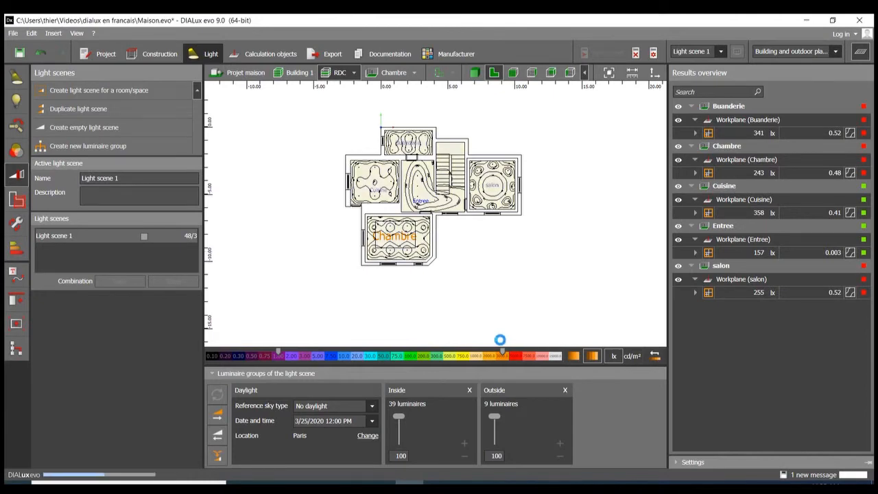
Step: Show the calculated ground floor in 3D and hide the results overview
click(477, 75)
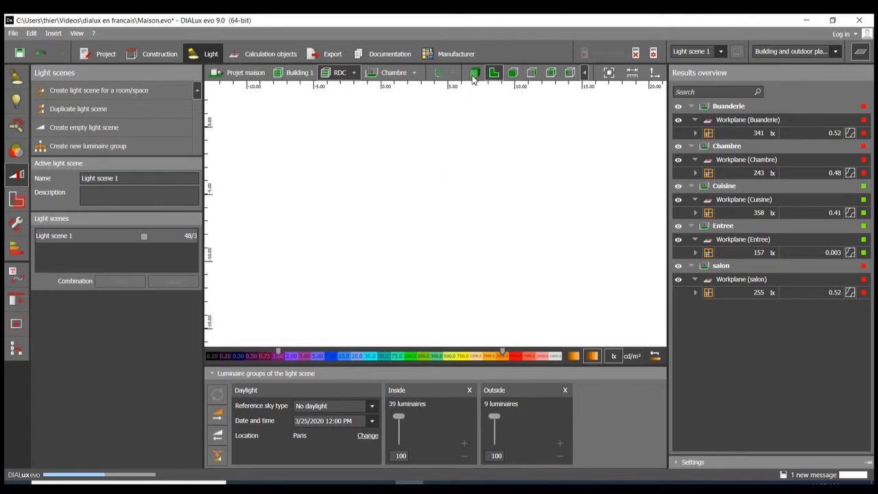
drag(596, 177, 549, 191)
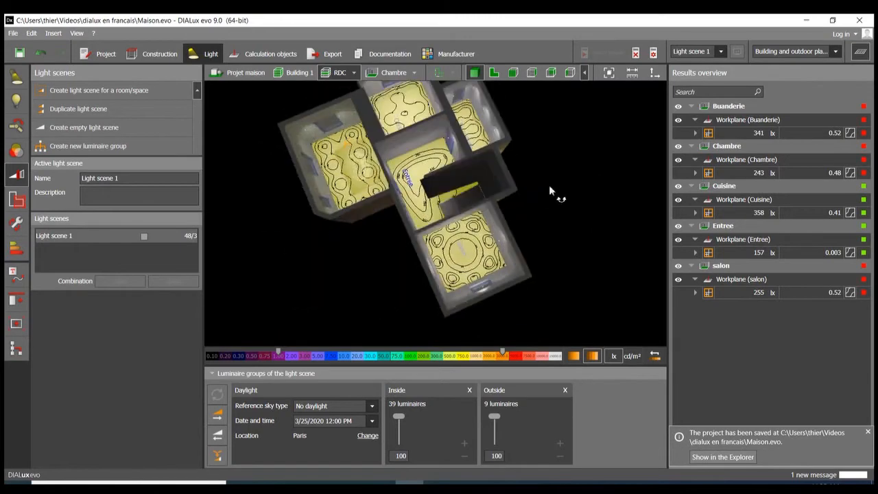
right_drag(550, 187, 560, 165)
click(859, 55)
right_drag(424, 214, 484, 234)
scroll(487, 223, up, 5)
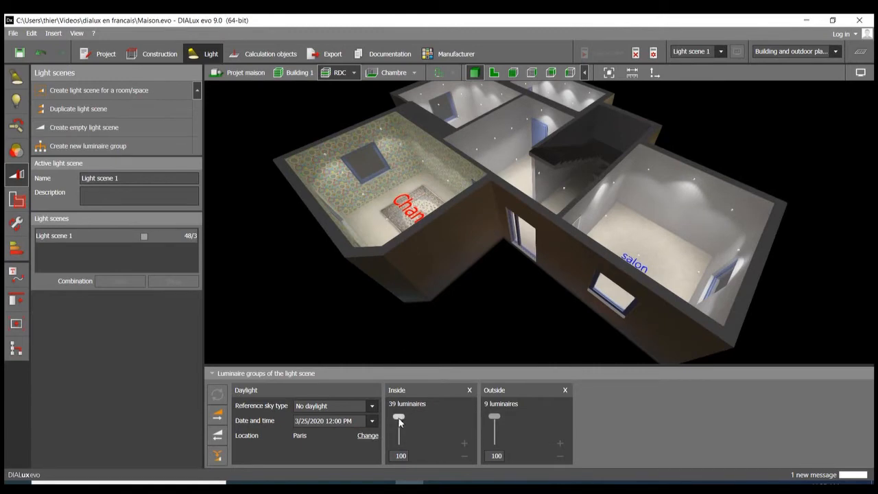
Step: Dim the Inside luminaire group to 52 % and refresh the light scene to inspect the dimmed rooms
mouse_move(400, 417)
mouse_down()
mouse_move(400, 439)
mouse_move(400, 430)
mouse_up()
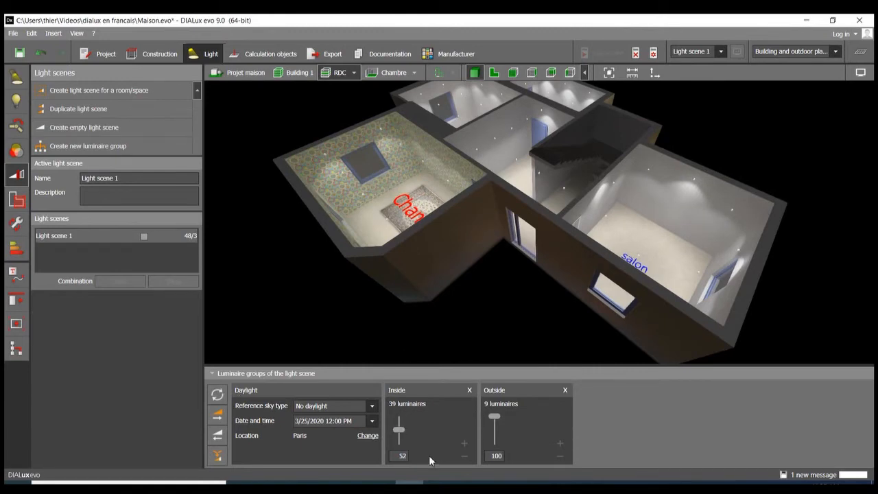
click(217, 394)
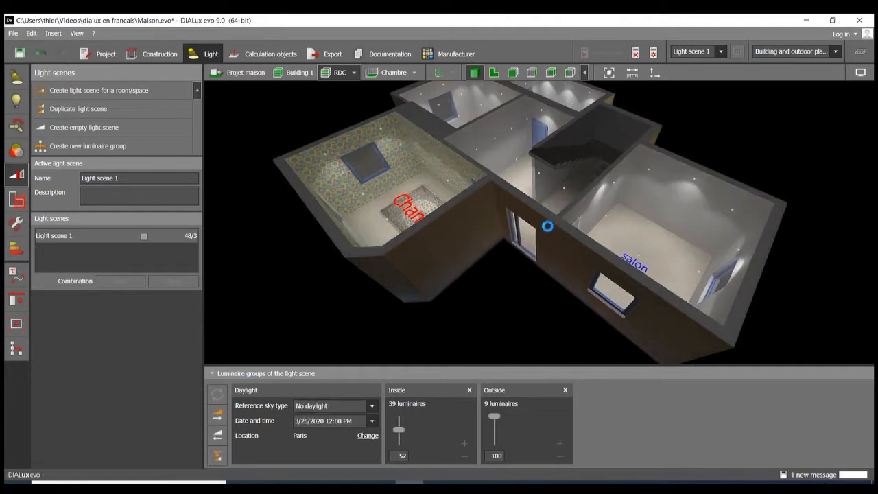
right_drag(680, 180, 675, 205)
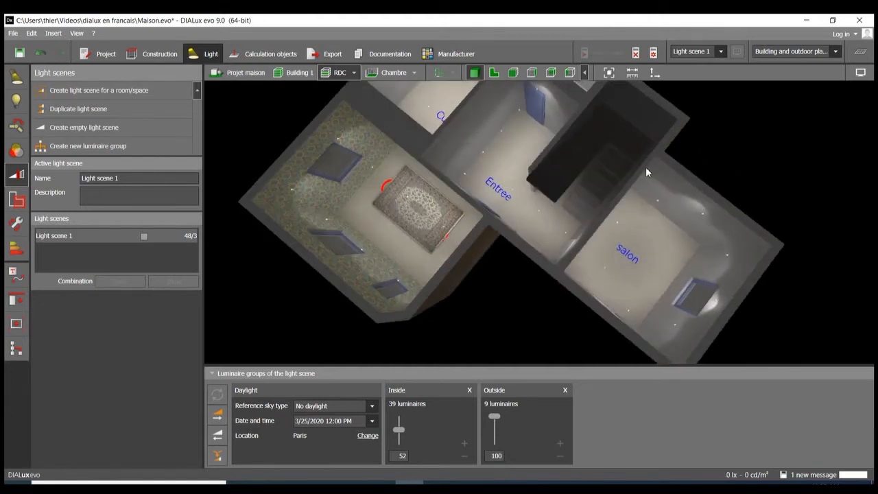
scroll(600, 200, down, 3)
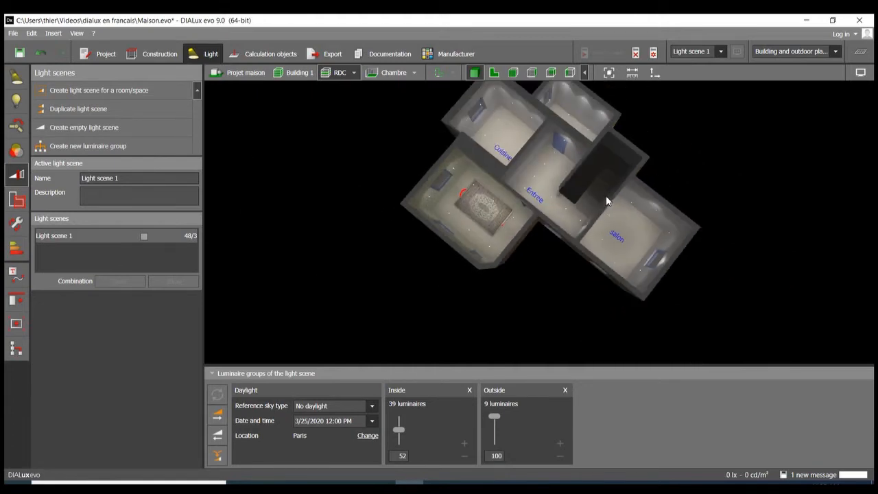
right_drag(608, 200, 597, 165)
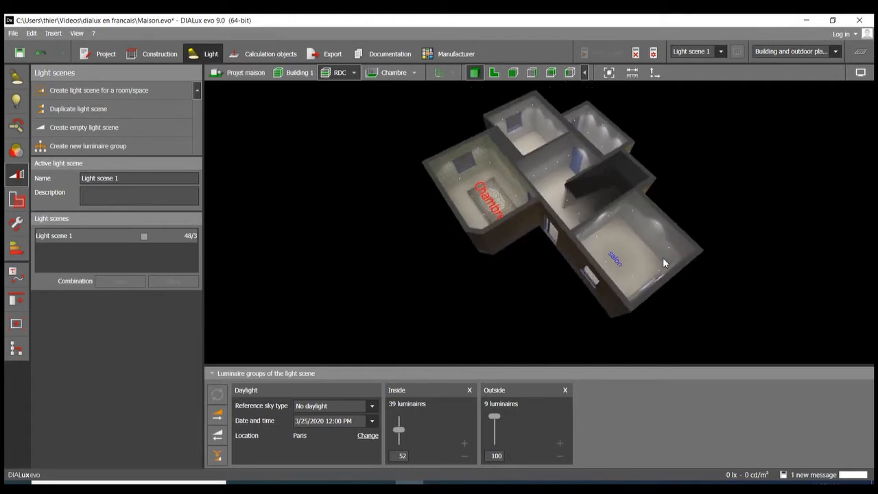
scroll(671, 243, up, 10)
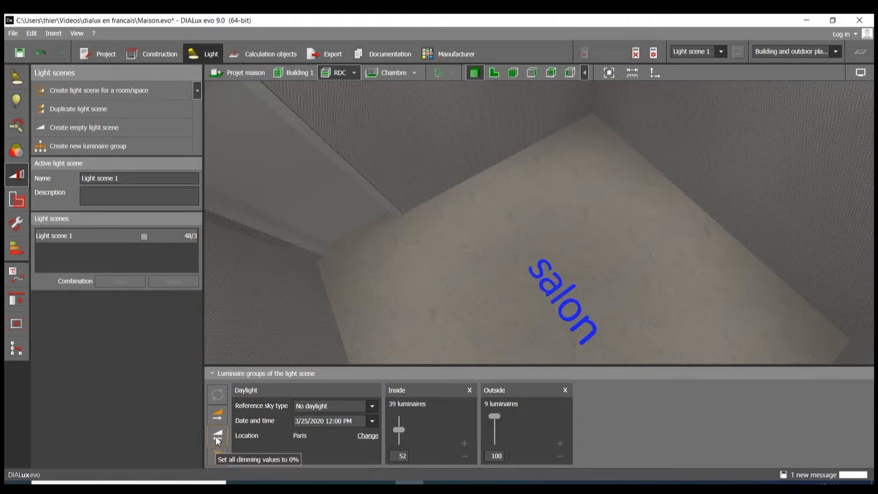
Step: Set all dimming values of the light scene to 100 % and inspect the lit rooms
click(220, 415)
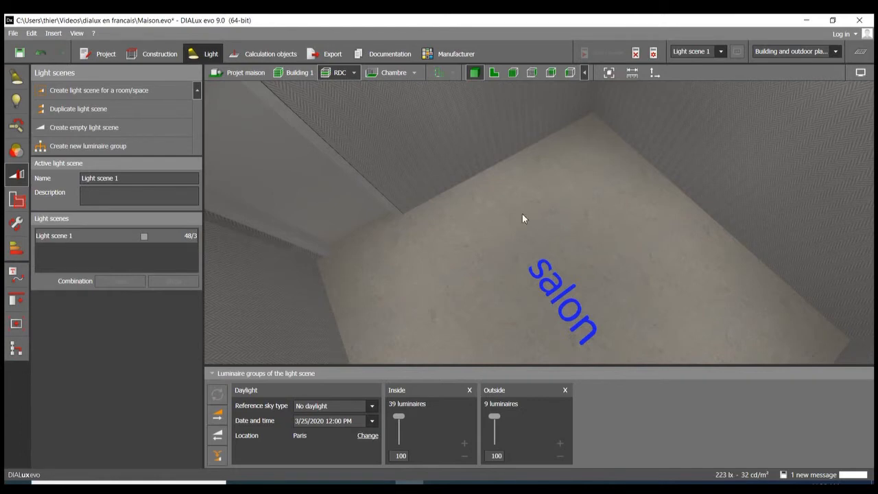
scroll(522, 213, down, 10)
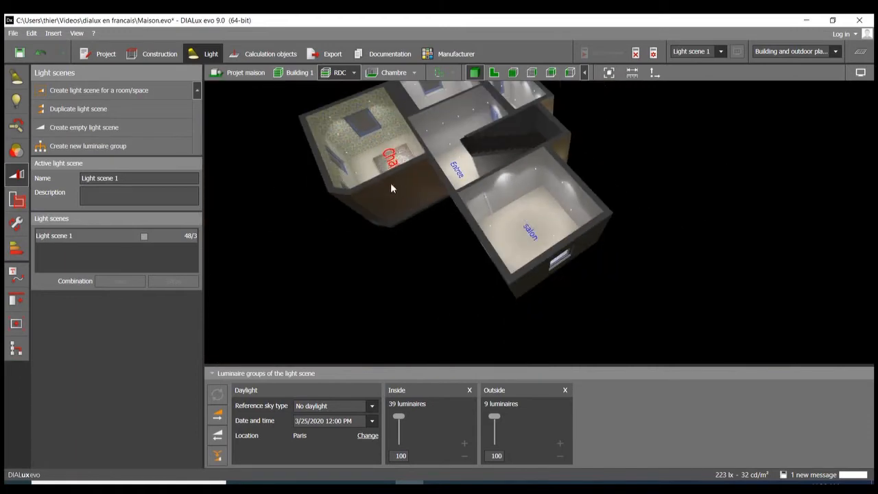
right_drag(390, 182, 454, 204)
scroll(560, 222, down, 3)
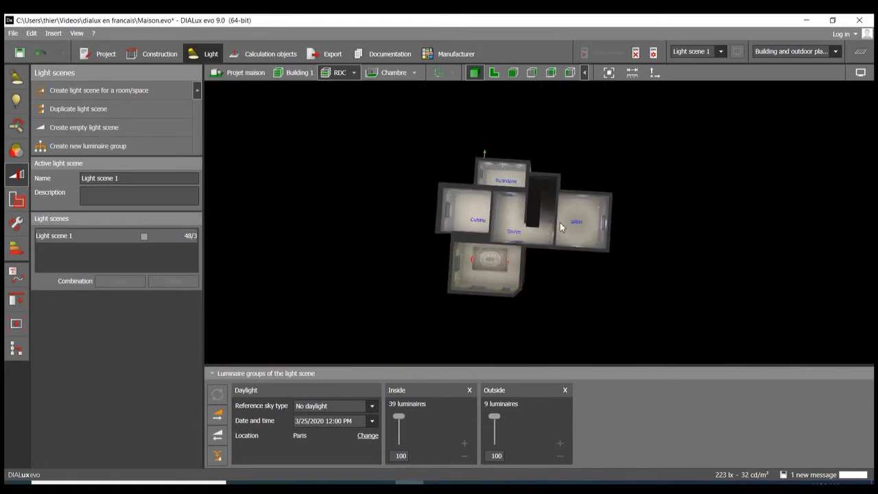
scroll(471, 237, up, 5)
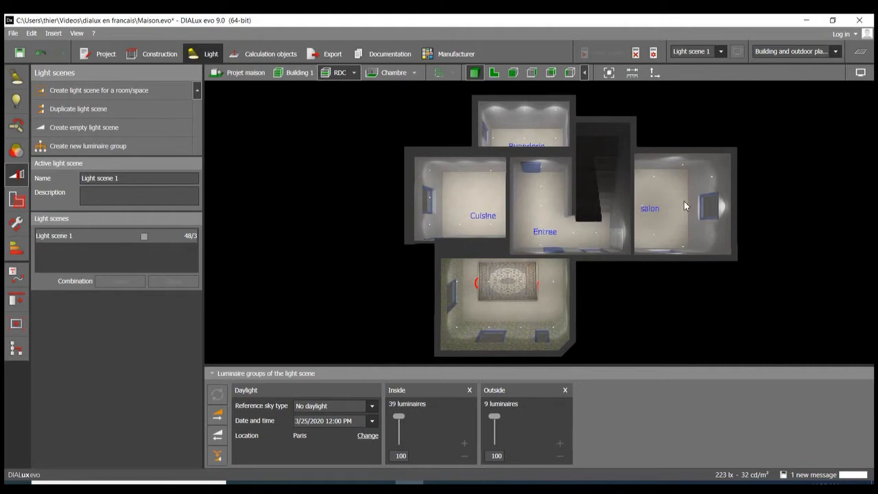
scroll(414, 175, up, 5)
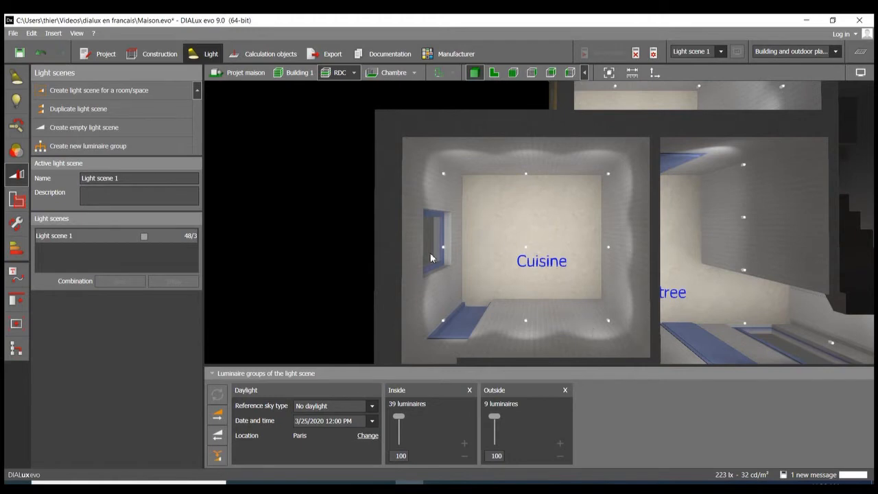
scroll(463, 203, down, 5)
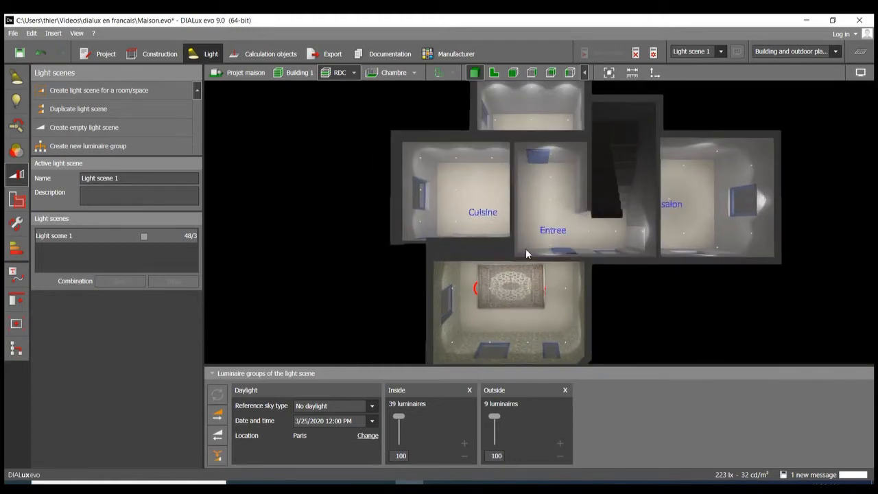
Step: Select the nine Cuisine luminaires in the floor plan and remove them from the Inside group
click(493, 72)
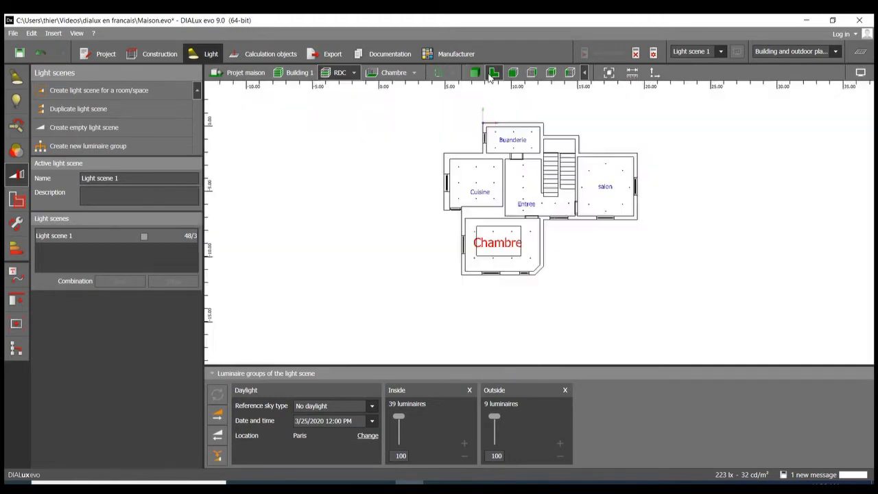
scroll(499, 190, up, 5)
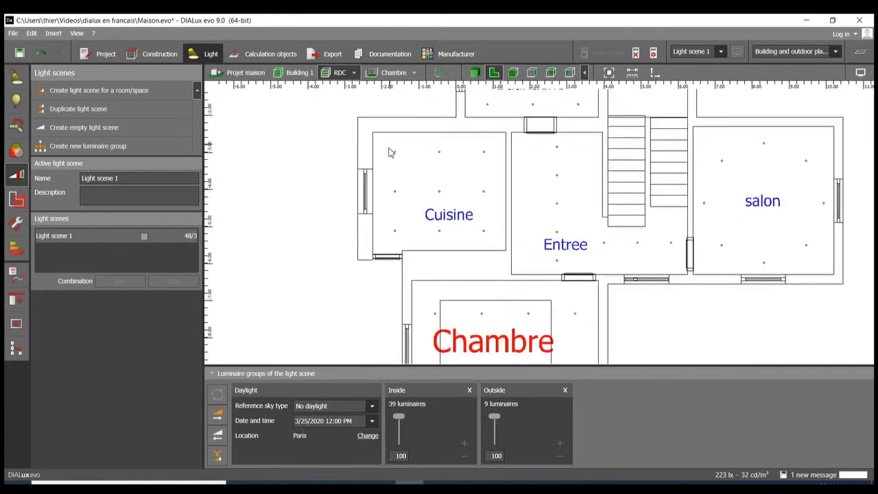
drag(391, 145, 492, 248)
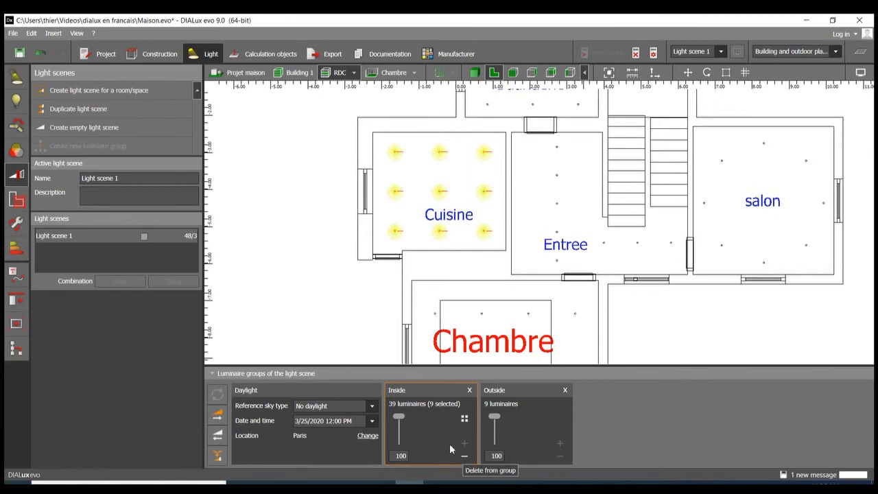
scroll(441, 151, down, 1)
scroll(441, 151, down, 1)
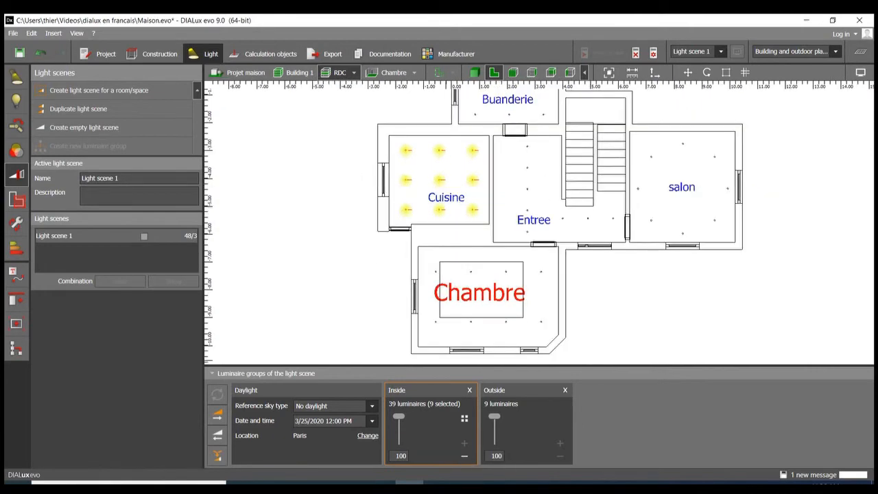
click(465, 457)
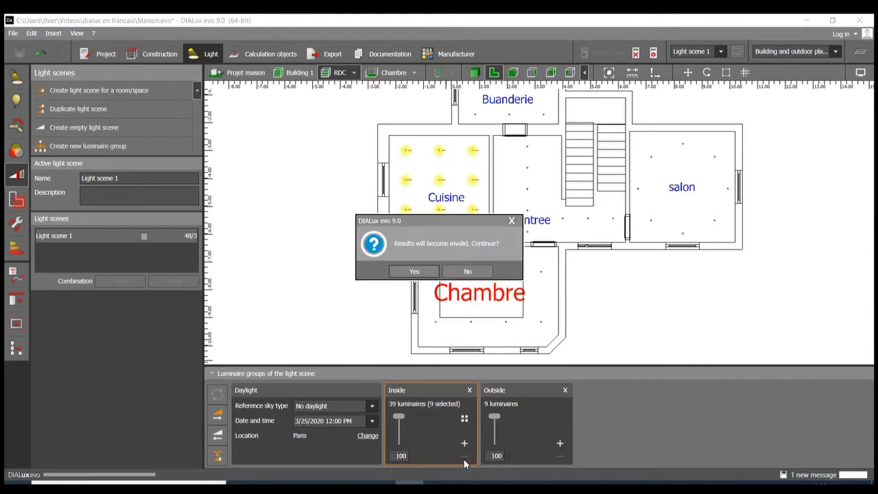
click(414, 272)
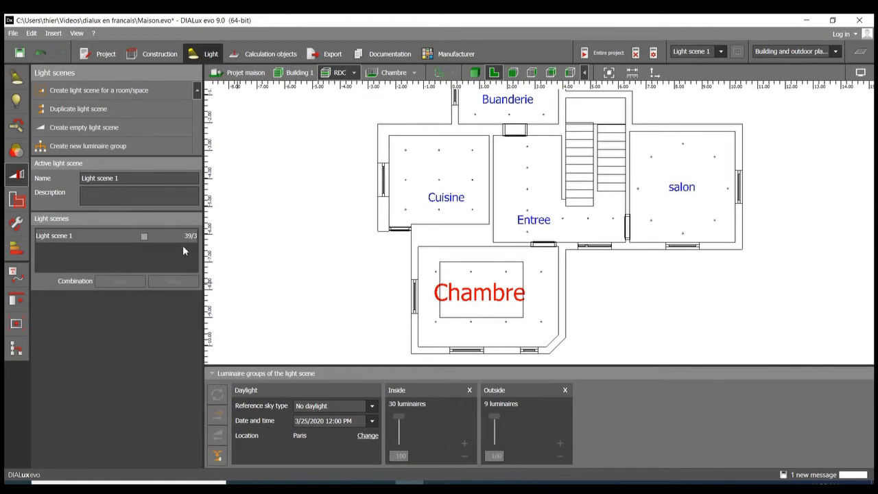
Step: Create a new luminaire group in Light scene 1 and name it cuisine
click(163, 146)
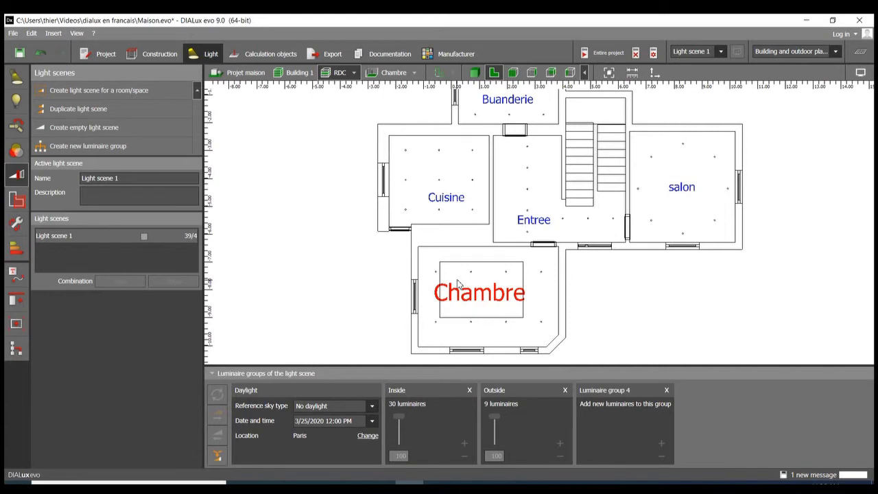
click(604, 390)
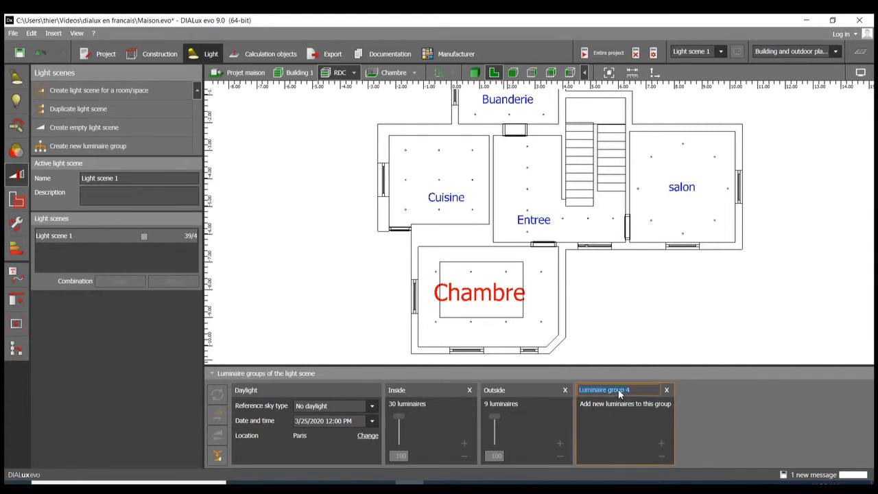
text(cuisine)
key(Return)
Step: Select the nine luminaires in the Cuisine room and add them to the cuisine group
drag(399, 142, 482, 221)
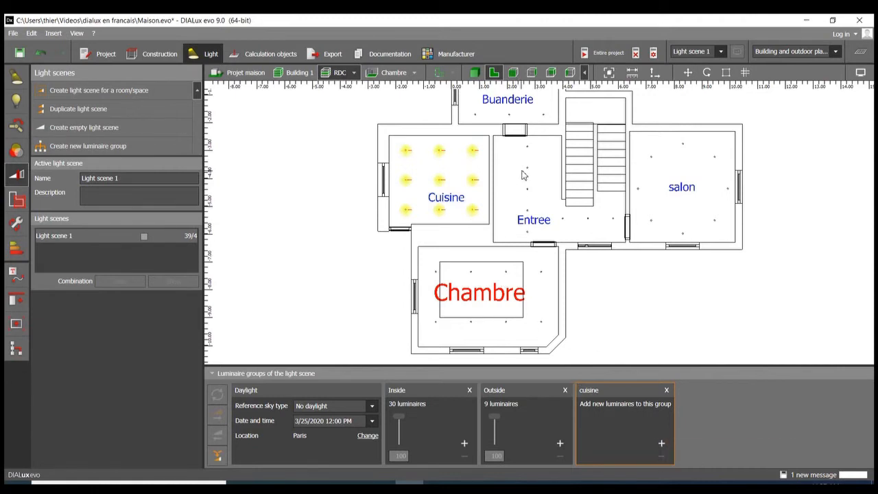
drag(522, 163, 546, 207)
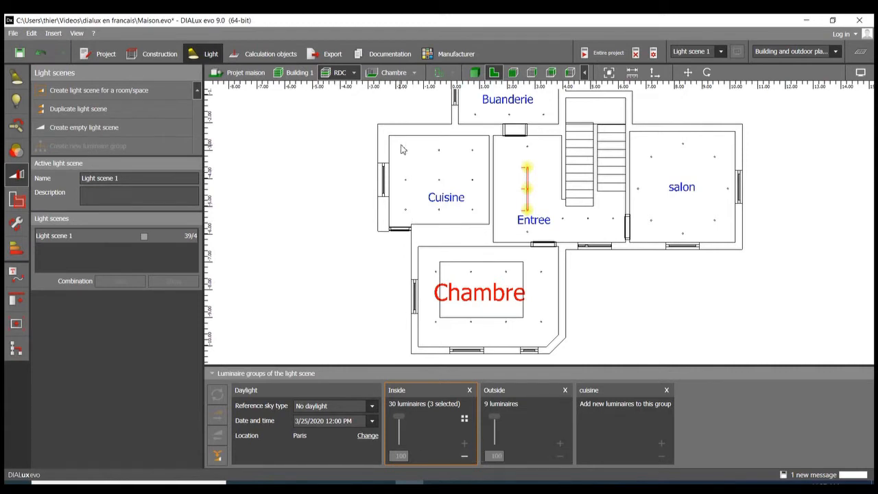
drag(401, 145, 486, 227)
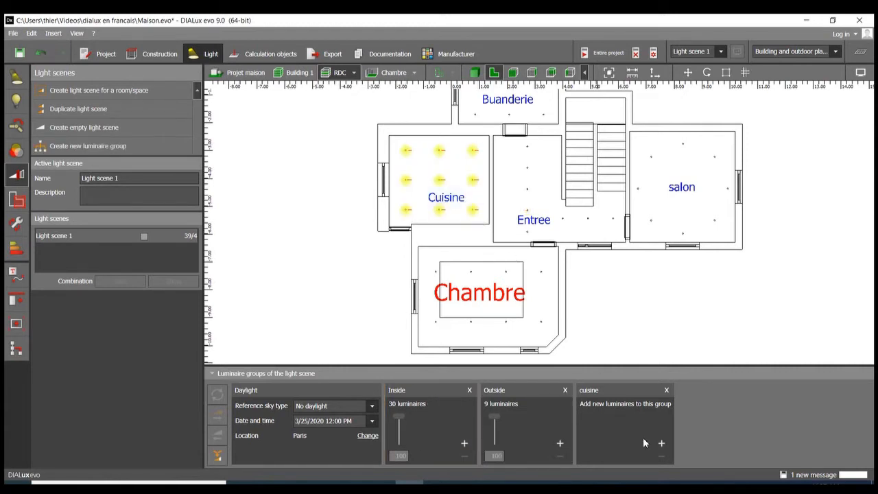
click(662, 444)
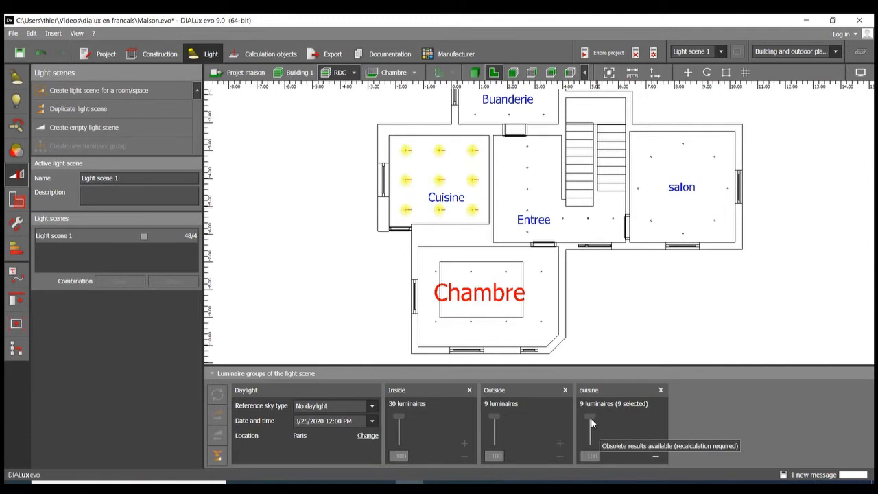
Step: Recalculate the entire project so the cuisine group can be dimmed, and close the results overview
click(590, 418)
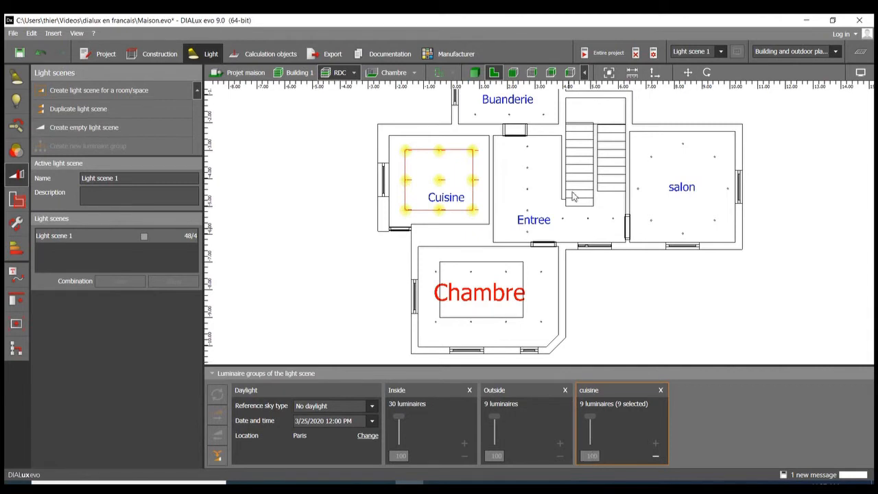
click(599, 335)
click(591, 418)
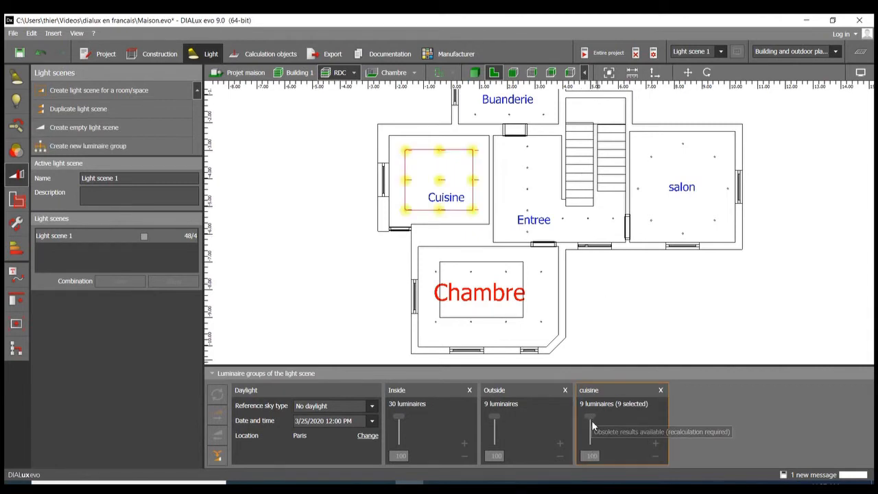
click(608, 53)
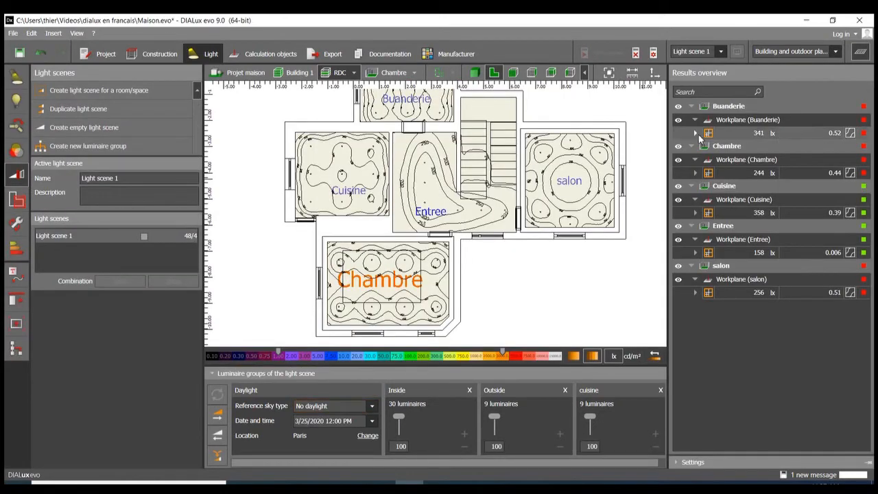
click(859, 52)
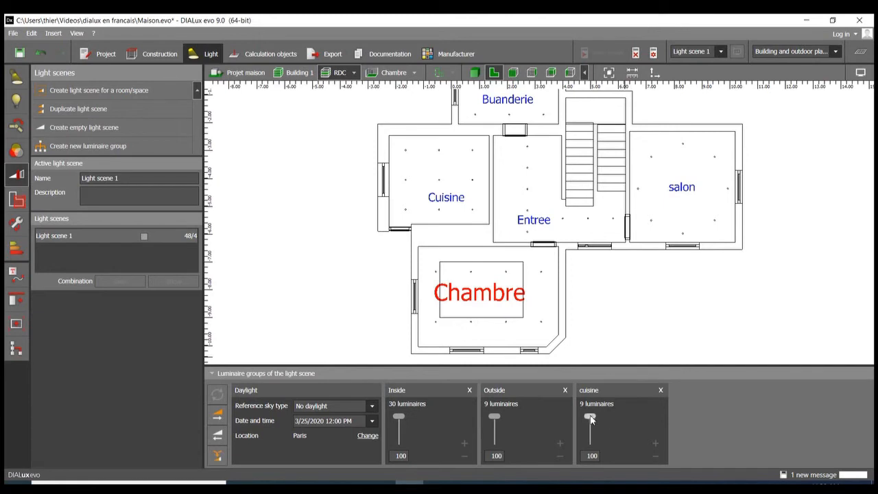
Step: Set the dimming value of the cuisine group to 15 % and update the light scene results
drag(590, 417, 591, 423)
text(15)
key(Return)
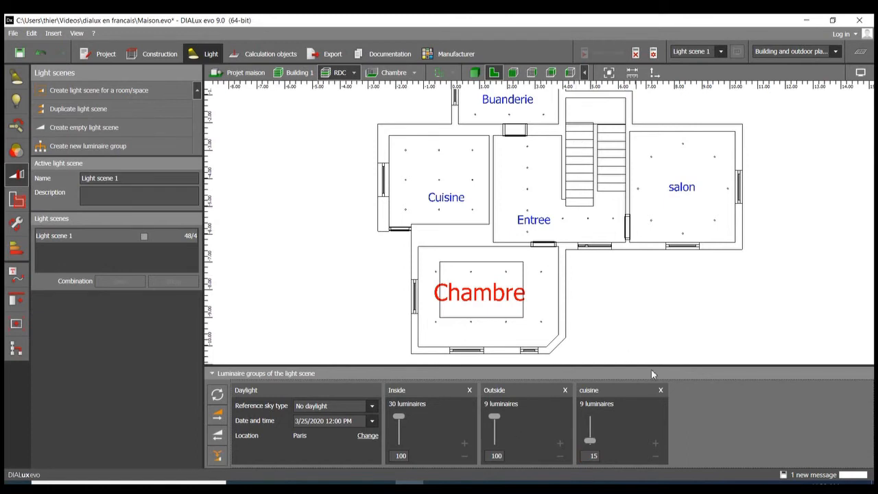
click(217, 394)
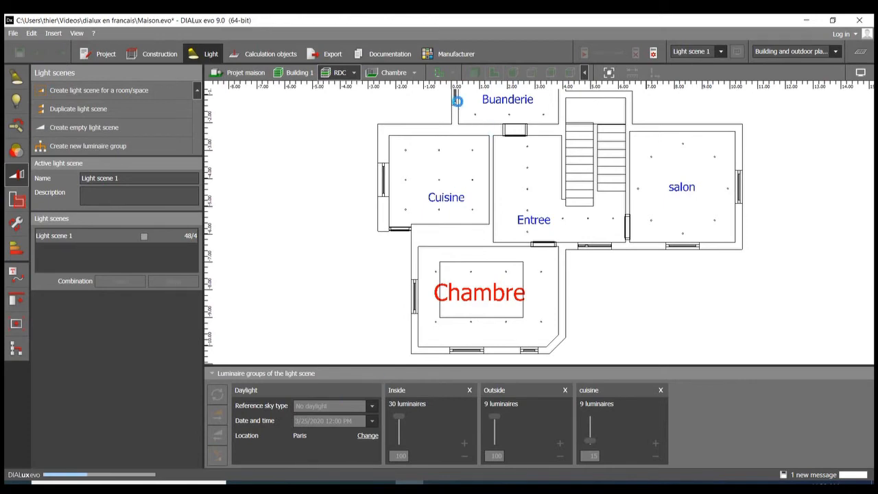
Step: Examine the dimmed Cuisine and the other rooms in the 3D view, and check the list of available light scenes
click(474, 73)
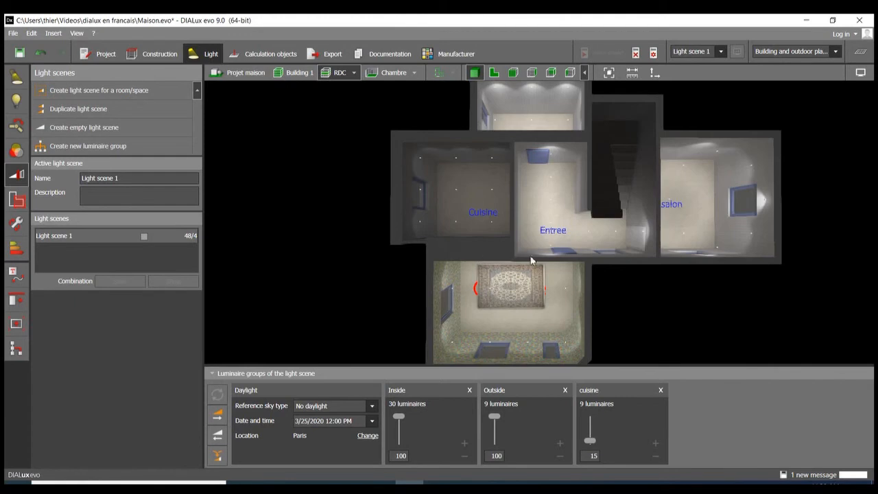
middle_drag(457, 244, 744, 259)
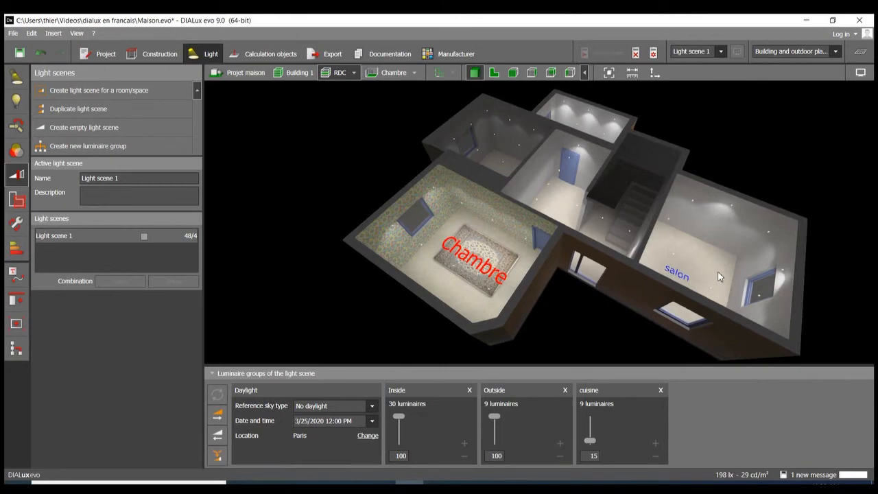
middle_drag(547, 110, 616, 168)
middle_drag(443, 194, 531, 294)
right_drag(532, 293, 538, 255)
scroll(582, 256, up, 5)
scroll(581, 256, down, 8)
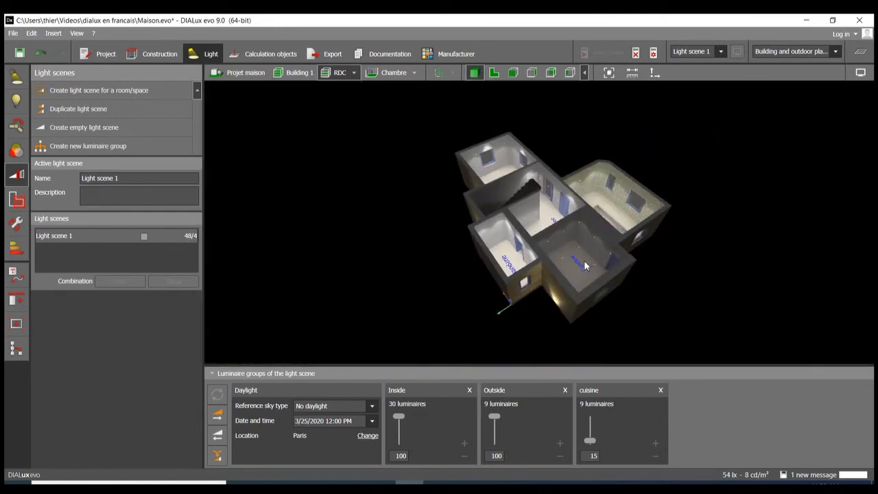
mouse_move(584, 260)
right_down()
mouse_move(699, 259)
mouse_move(597, 242)
mouse_move(599, 226)
mouse_move(571, 270)
right_up()
scroll(529, 218, down, 3)
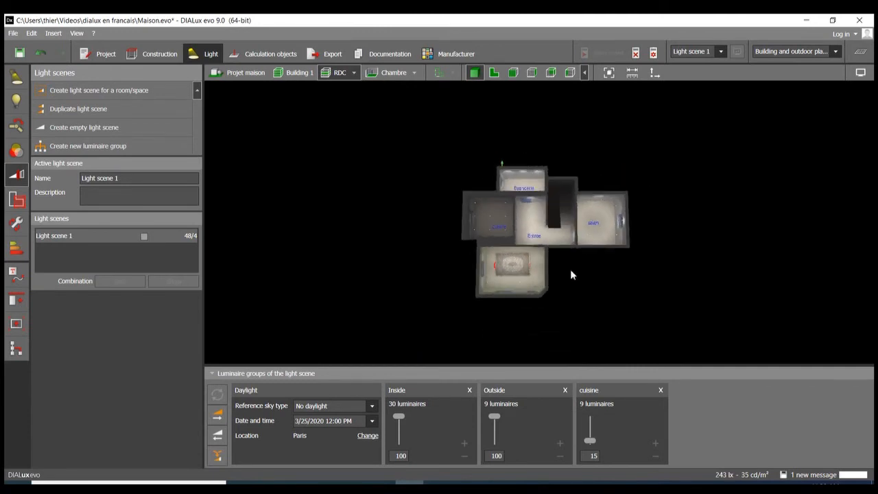
scroll(577, 264, up, 5)
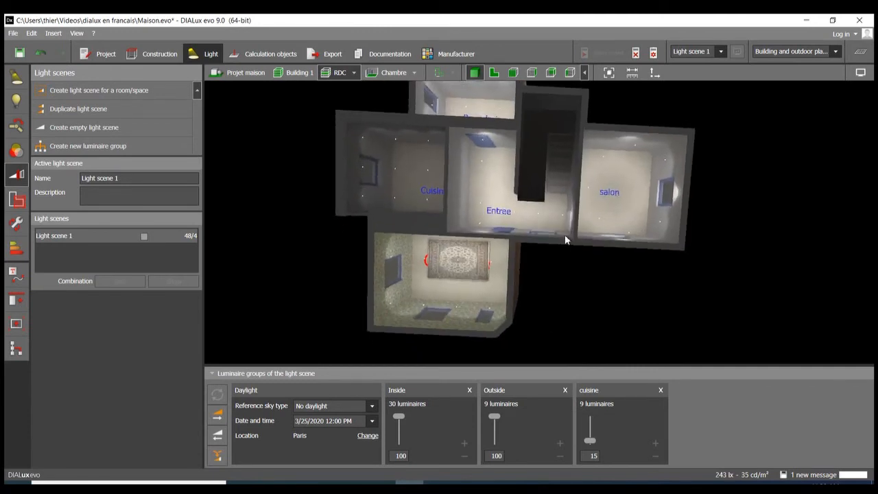
click(722, 51)
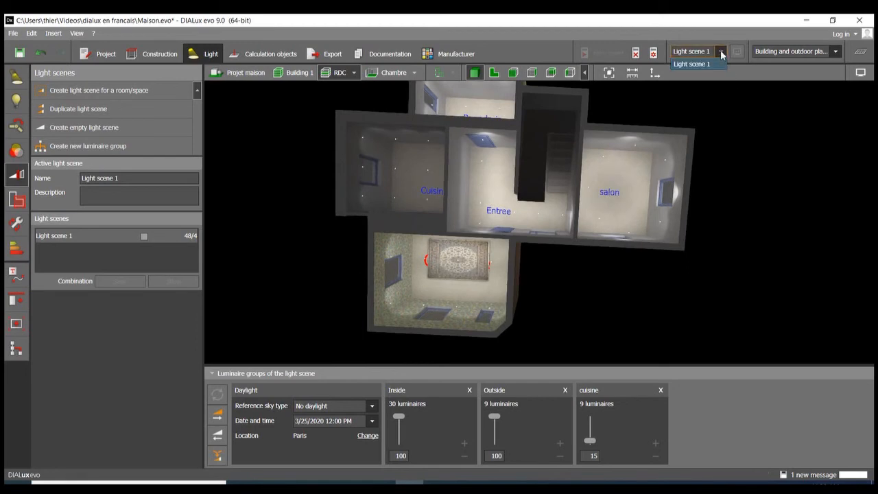
click(721, 53)
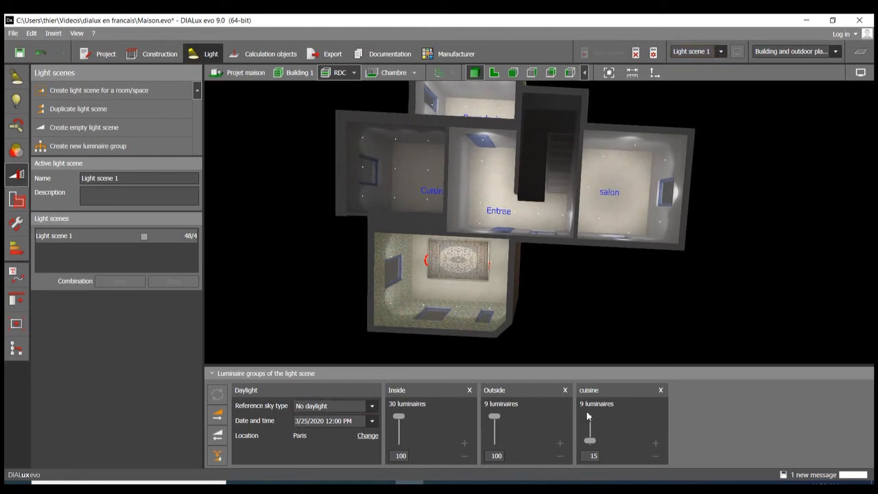
scroll(649, 312, down, 4)
mouse_move(425, 225)
right_down()
mouse_move(418, 236)
mouse_move(420, 223)
right_up()
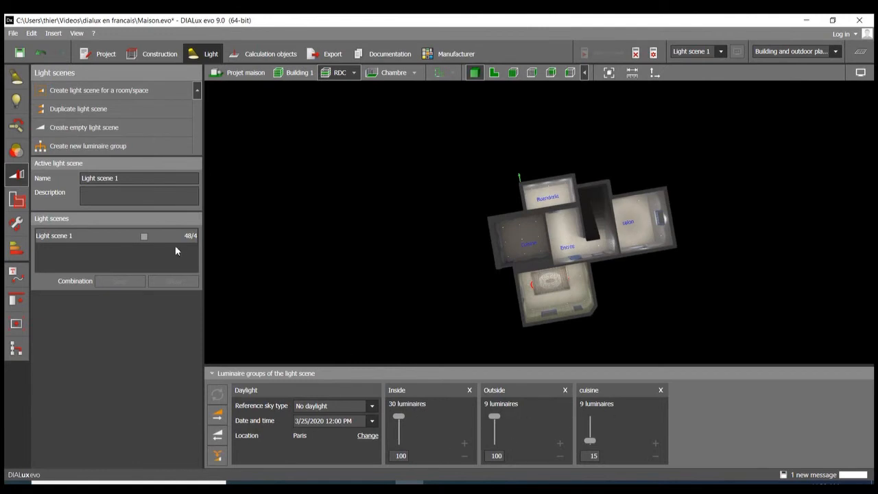
Step: Create an empty light scene and make it the active one
click(125, 129)
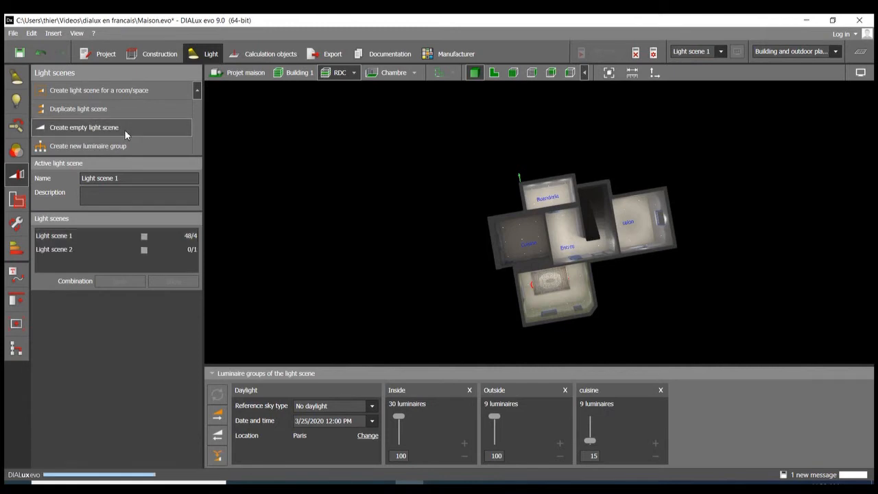
click(79, 249)
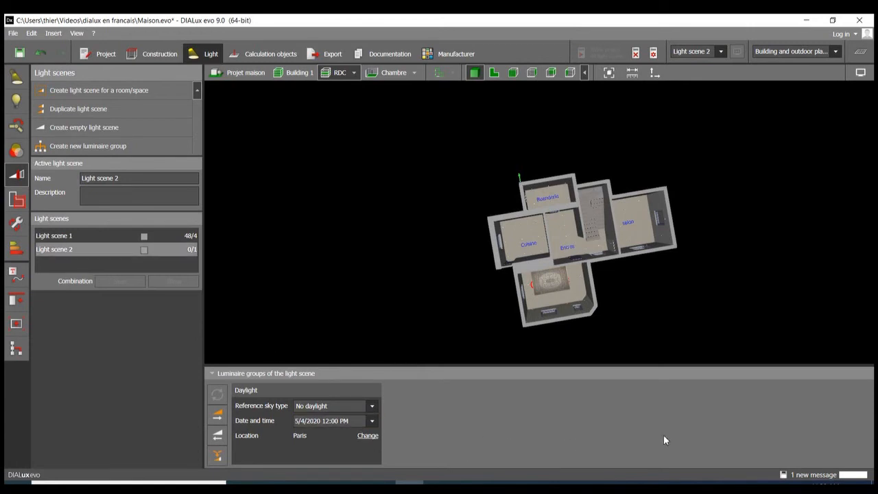
click(720, 53)
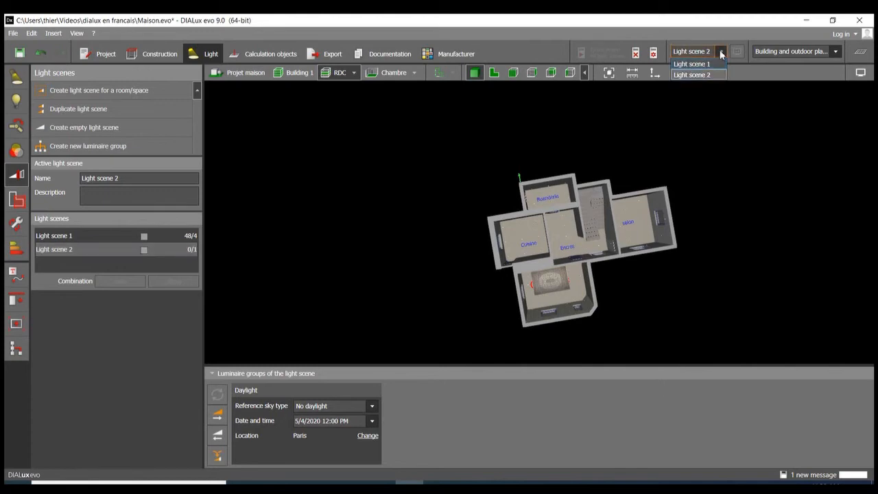
click(716, 56)
Step: Select the nine Cuisine luminaires in the floor plan and create another empty light scene
click(494, 73)
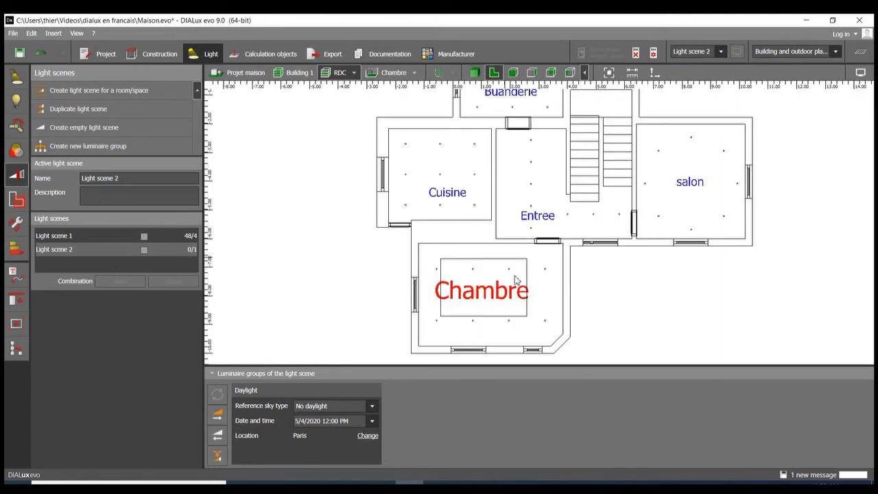
scroll(584, 235, up, 3)
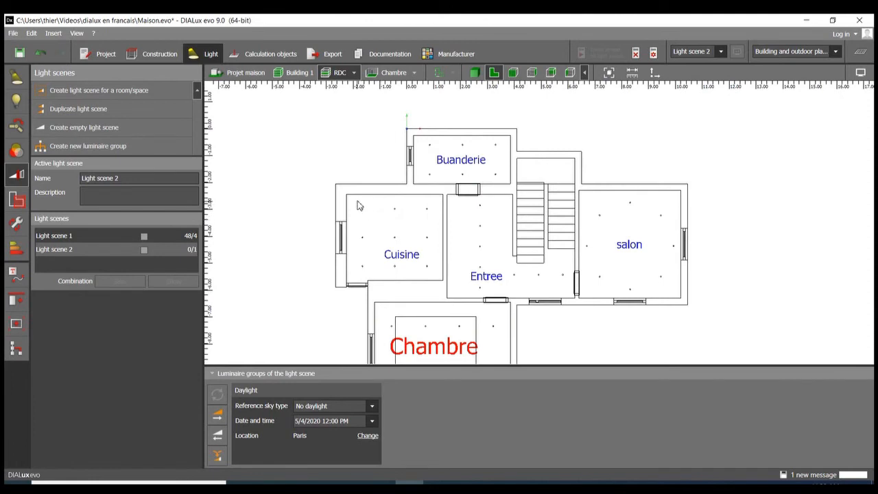
click(421, 278)
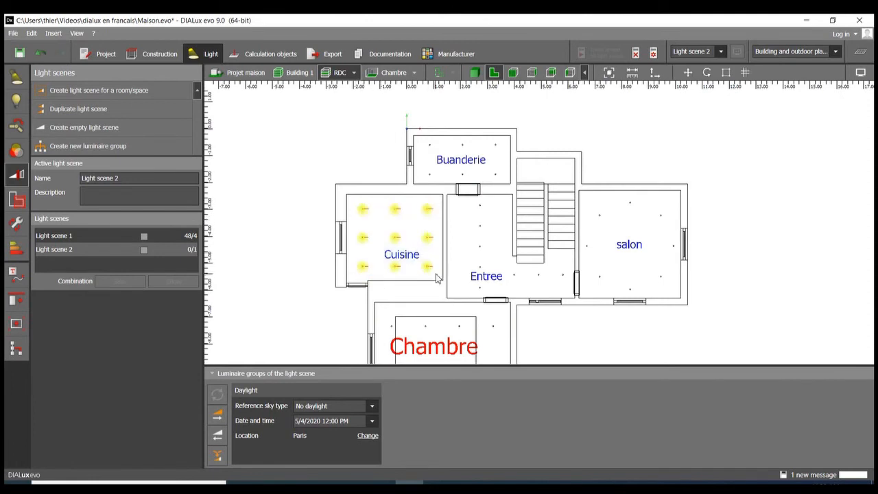
click(137, 129)
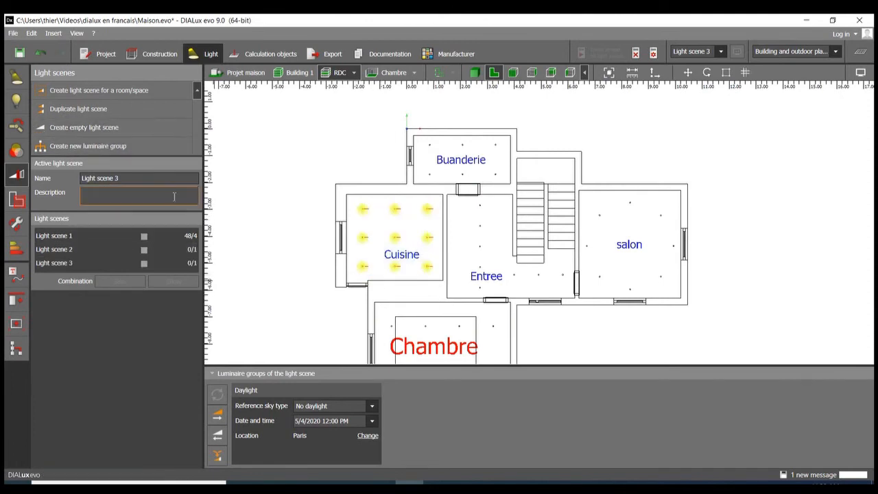
Step: Create a new luminaire group in Light scene 2 from the nine selected Cuisine luminaires and name it Cuisine
click(125, 147)
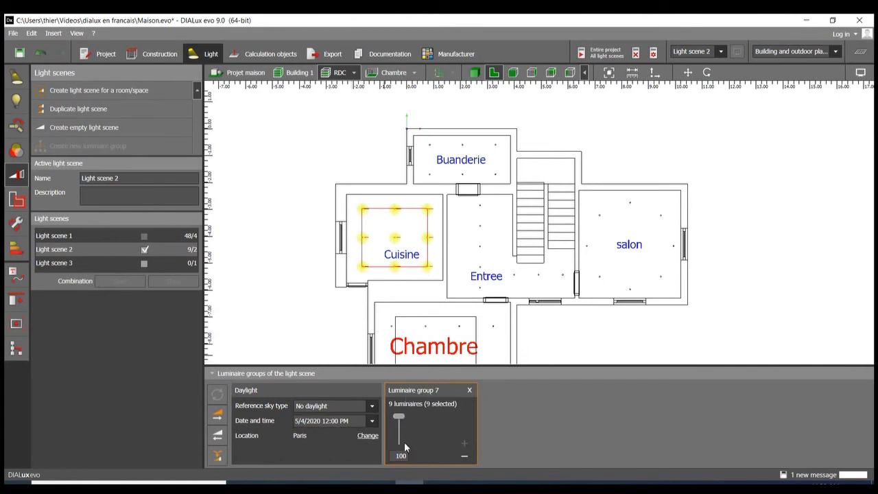
click(447, 390)
text(Cuisine)
click(573, 348)
Step: Create a luminaire group from the eight salon luminaires, accept invalidating the results, and name the group Salon
drag(584, 200, 679, 295)
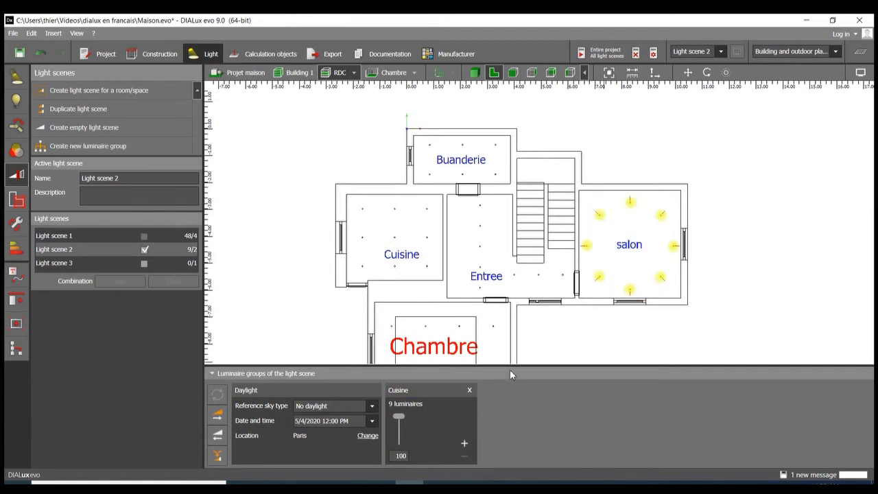
click(111, 147)
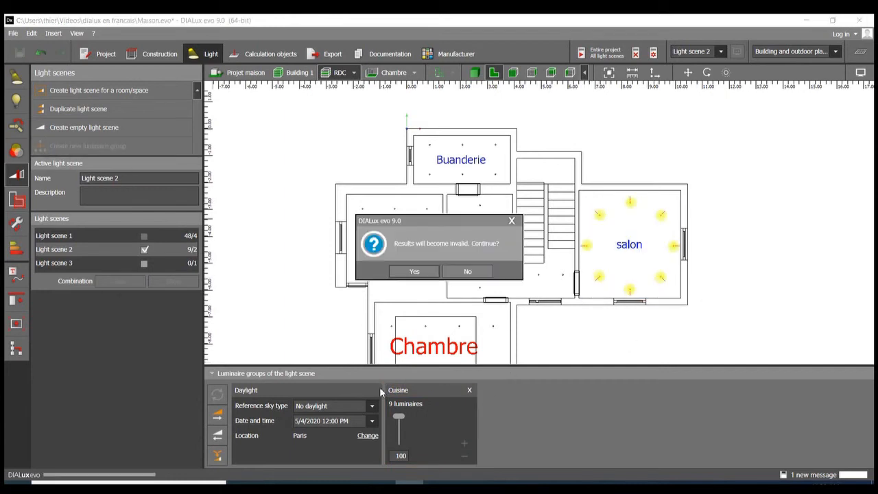
click(415, 273)
double_click(509, 391)
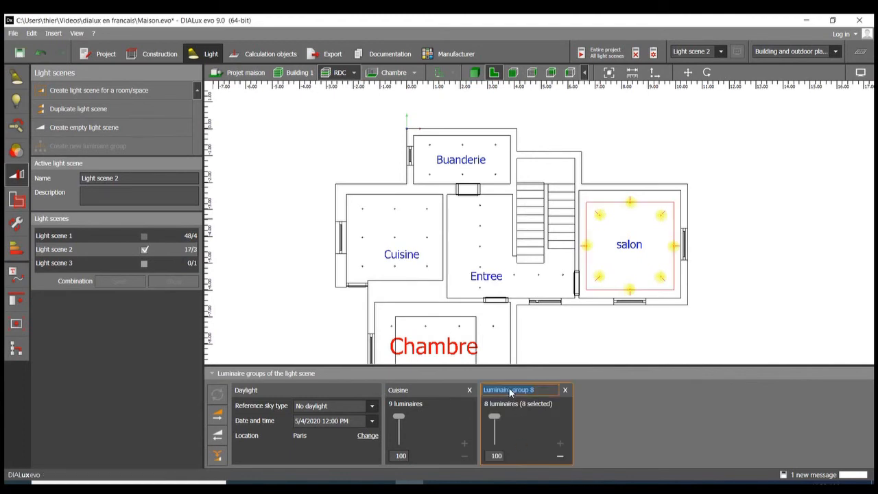
text(Sk)
text(on)
key(BackSpace)
key(BackSpace)
key(BackSpace)
text(al)
click(798, 282)
Step: Select the eight luminaires in the Entree, create a luminaire group from them and name it Entree
drag(474, 201, 582, 301)
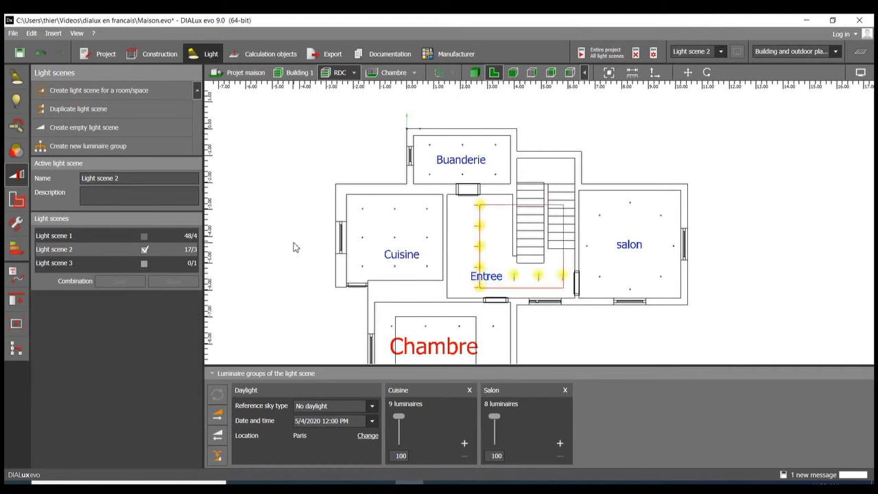
click(121, 146)
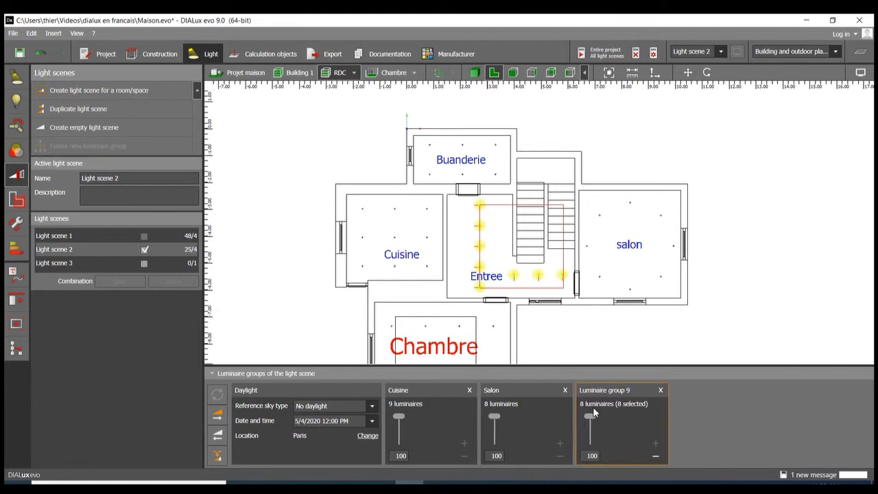
double_click(598, 389)
text(Entree)
click(780, 336)
Step: Select the six Buanderie luminaires, create a luminaire group from them and name it Buanderie
drag(416, 134, 506, 185)
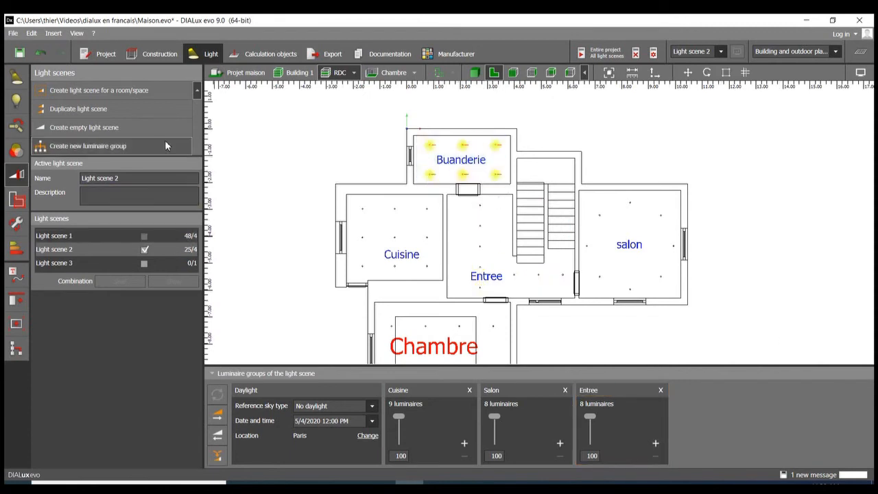
click(165, 145)
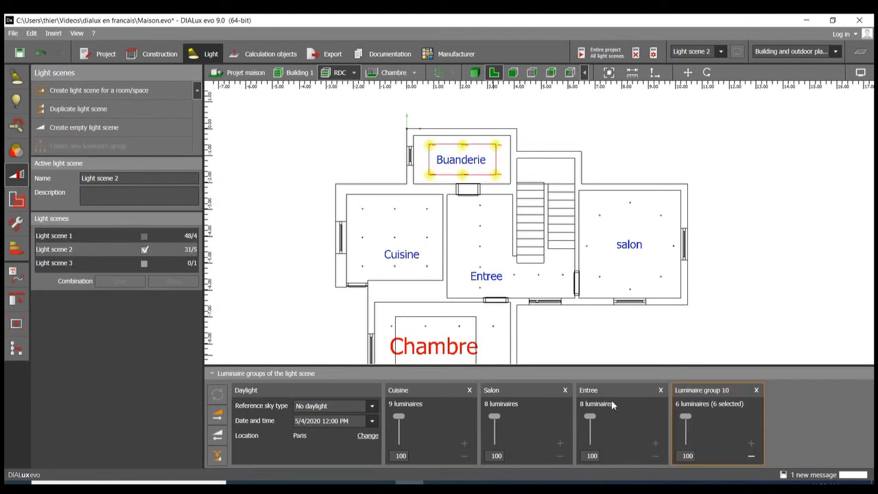
double_click(711, 389)
text(Buanderie)
click(800, 272)
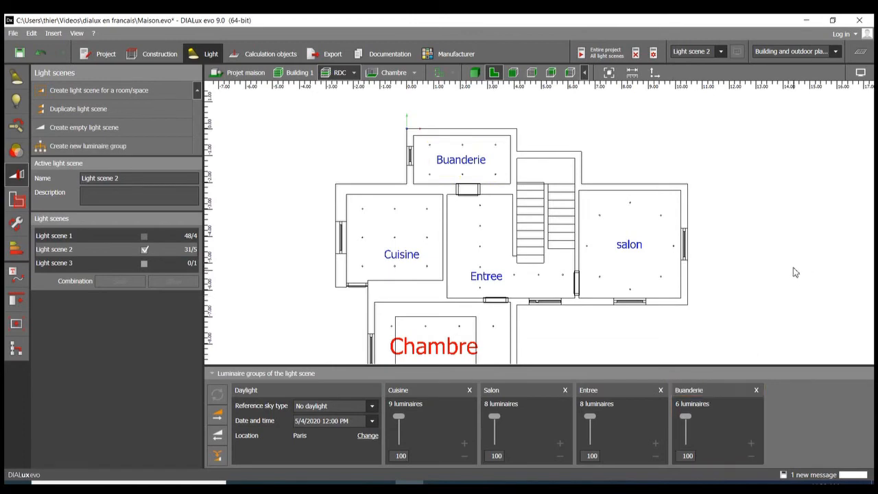
Step: Select the eight Chambre luminaires, create a luminaire group named Chambre from them, and save the project when prompted
scroll(779, 228, down, 1)
scroll(779, 228, down, 1)
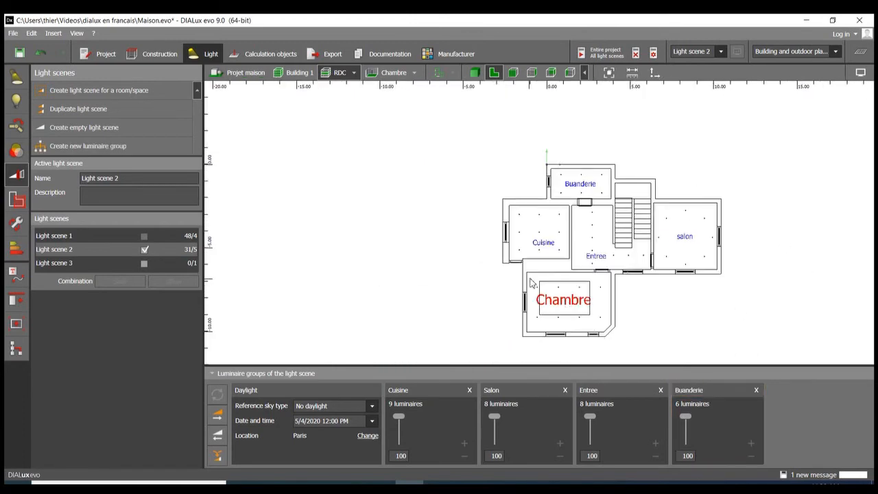
click(602, 332)
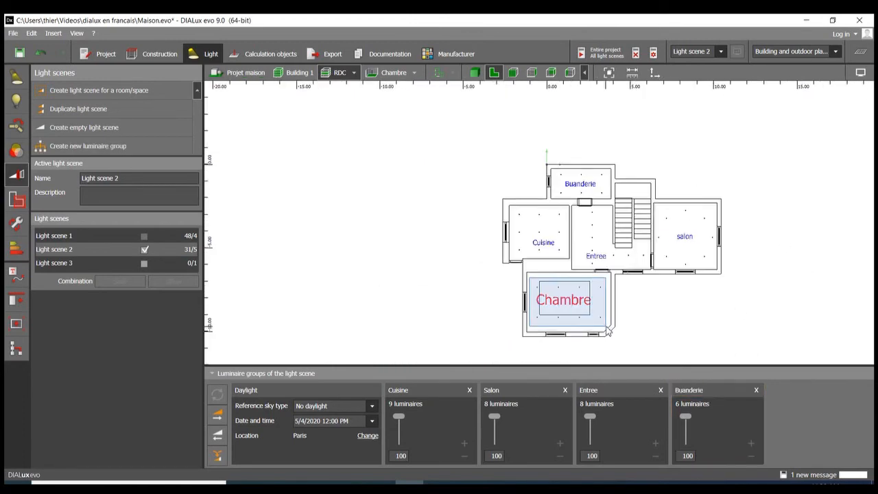
click(145, 147)
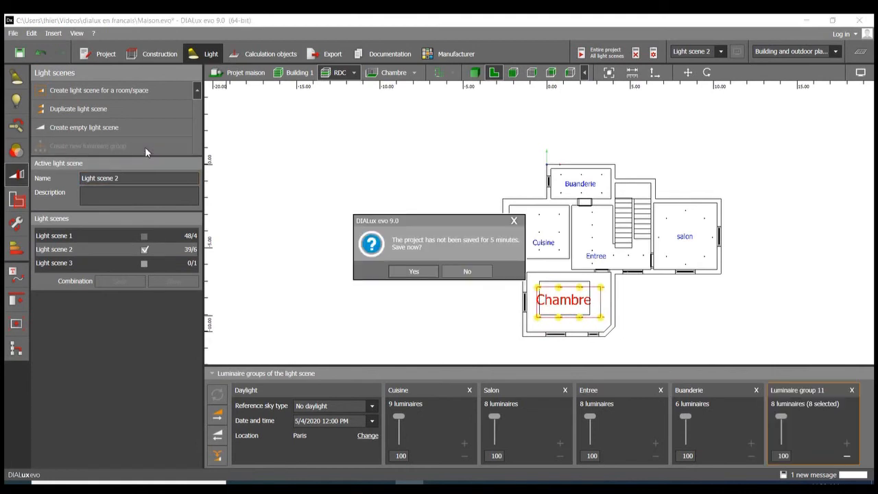
click(414, 272)
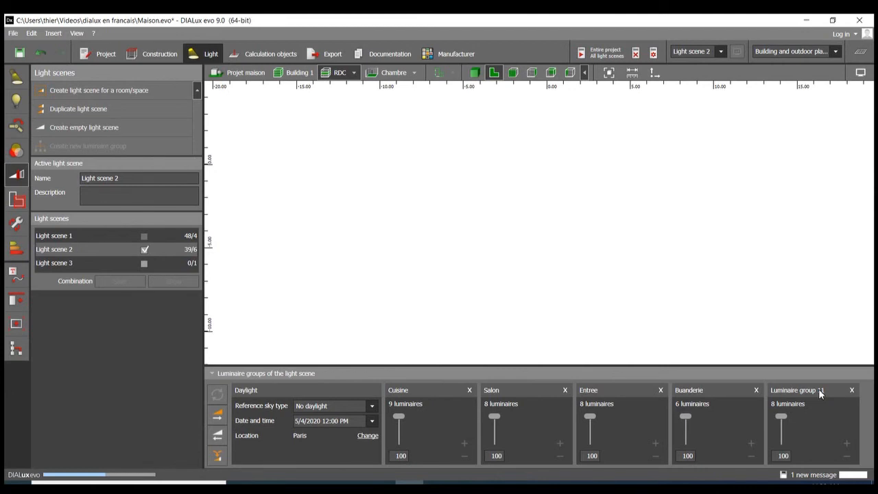
click(819, 388)
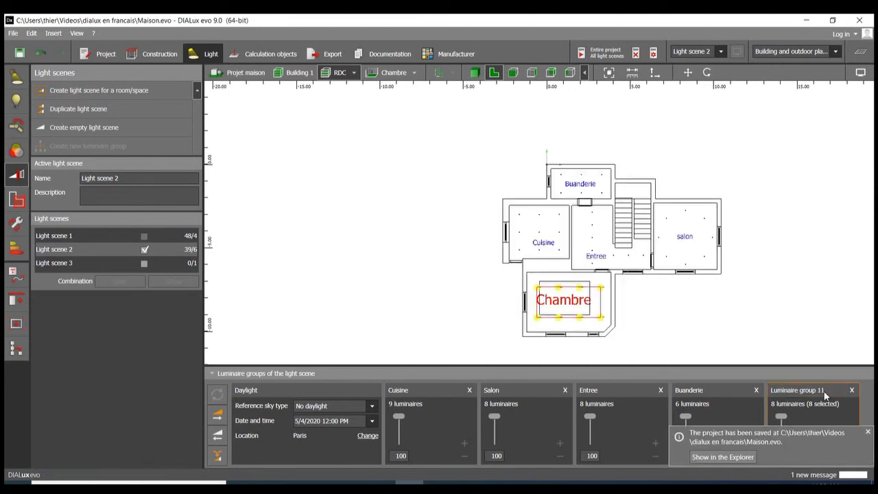
double_click(814, 389)
text(Chambre)
click(806, 284)
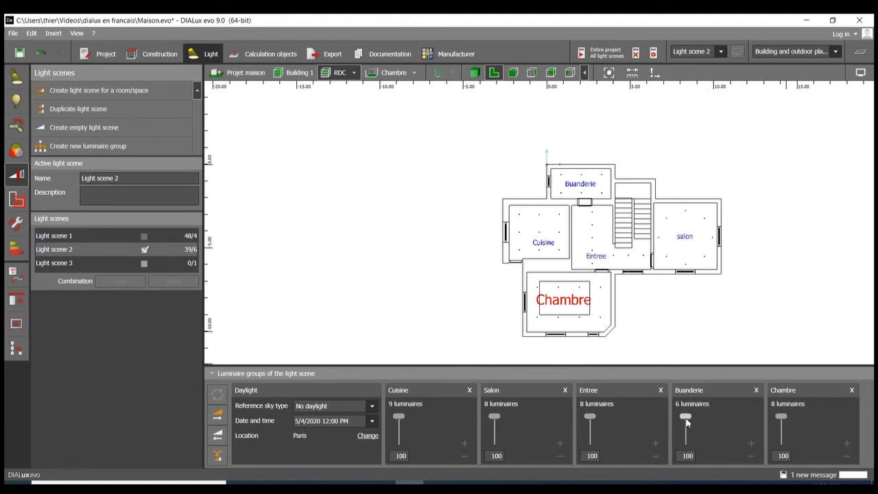
Step: Dim the luminaire groups of Light scene 2: Cuisine to 52, Salon to 0, Entree to 56 and Chambre to 35
scroll(740, 225, down, 3)
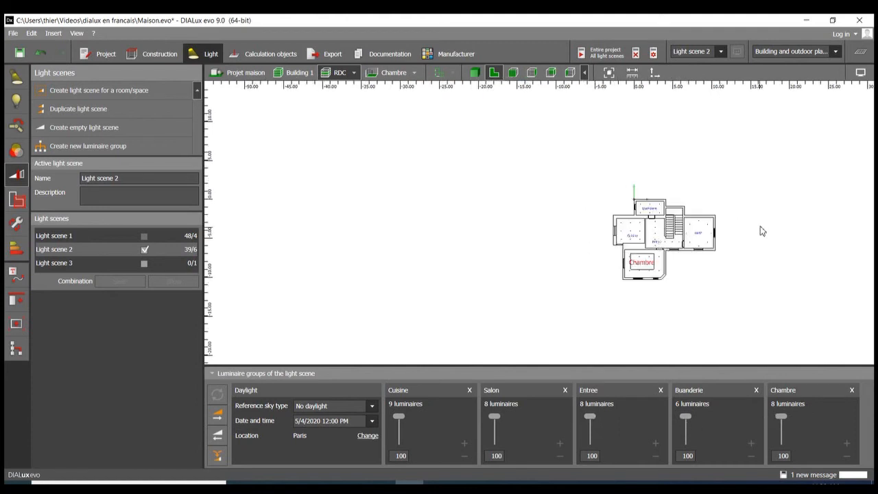
scroll(762, 232, up, 5)
scroll(580, 248, down, 2)
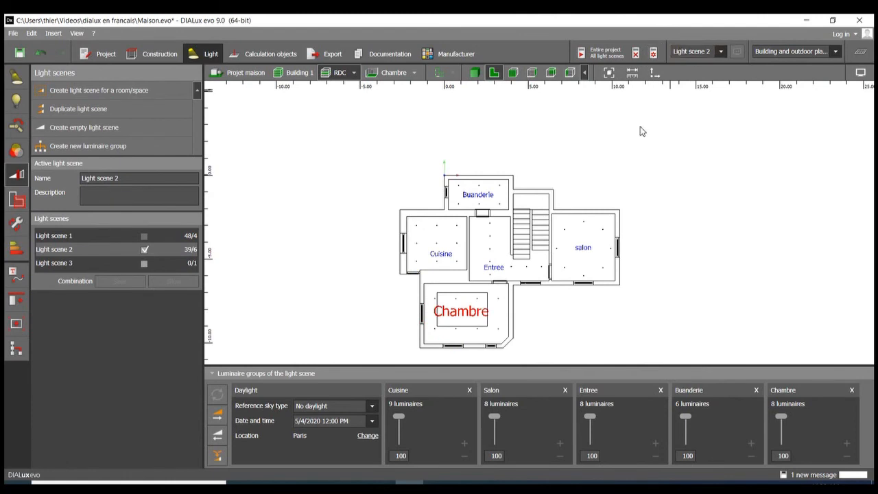
drag(399, 417, 399, 429)
drag(493, 418, 528, 470)
mouse_move(594, 419)
mouse_down()
mouse_move(591, 439)
mouse_move(591, 429)
mouse_up()
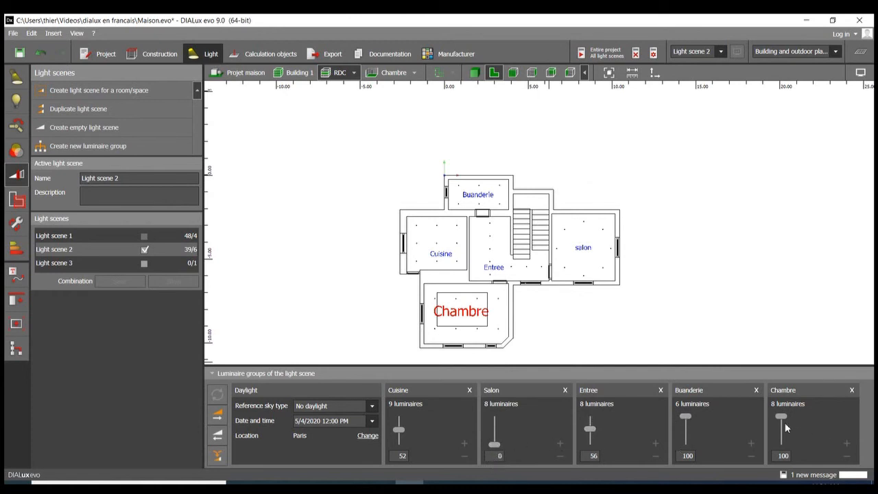
drag(782, 416, 783, 435)
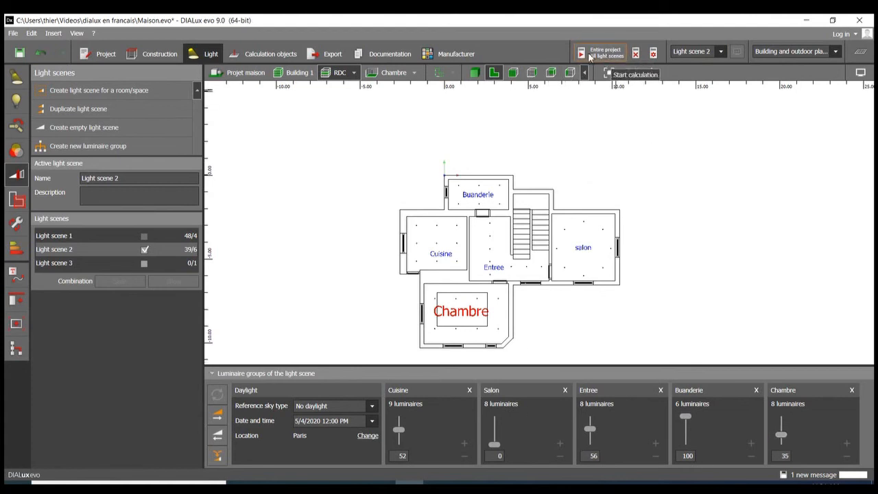
Step: Calculate the entire project for all light scenes and show the rendered floor in 3D with the results overview hidden
click(619, 58)
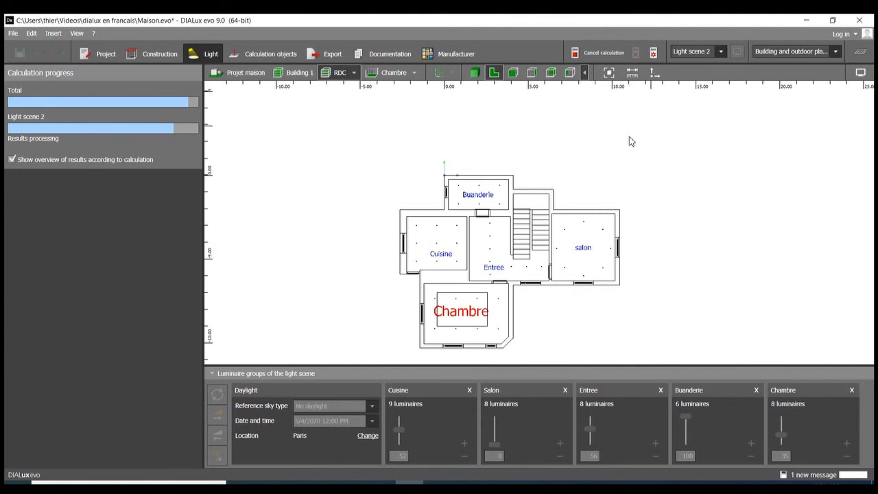
click(474, 73)
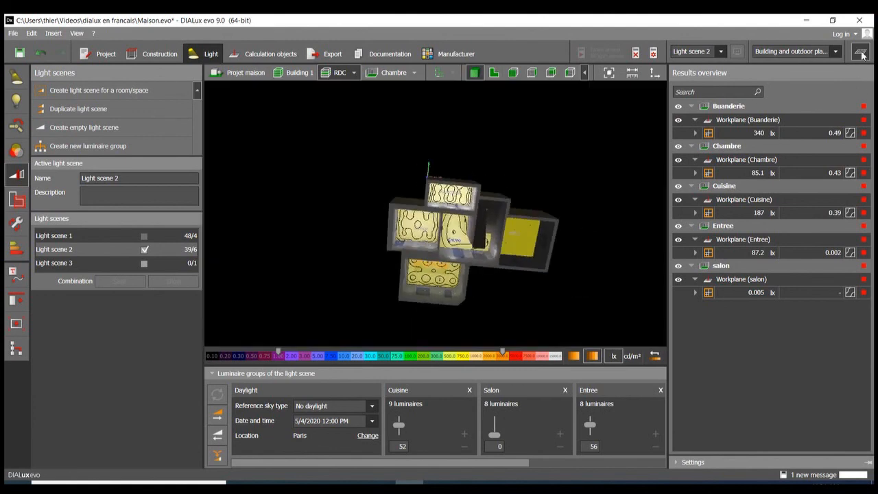
click(861, 52)
drag(743, 223, 628, 184)
drag(516, 197, 540, 165)
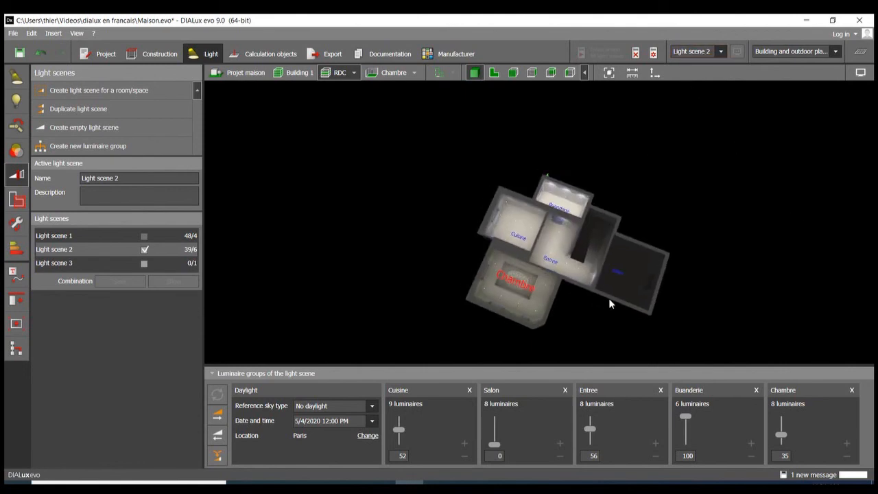
scroll(605, 301, up, 2)
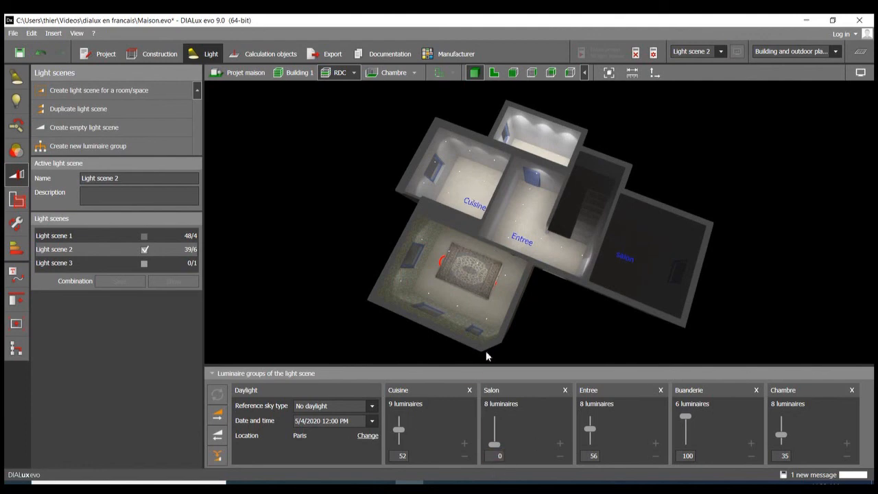
Step: Switch the active scene to Light scene 1 and clear the luminaire selection to view its calculated lighting
click(722, 53)
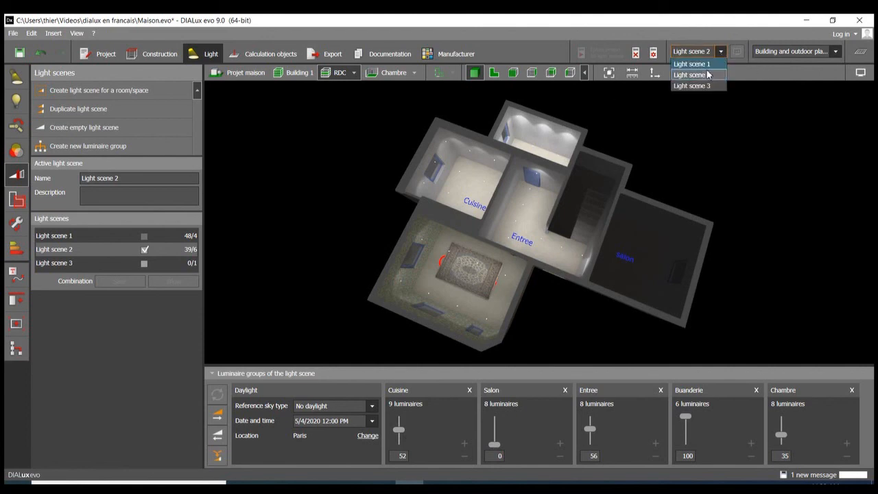
click(693, 64)
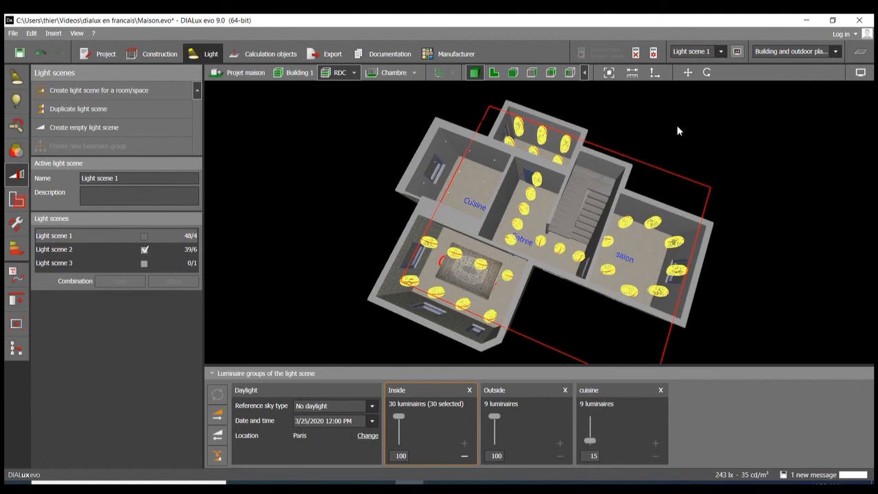
click(714, 125)
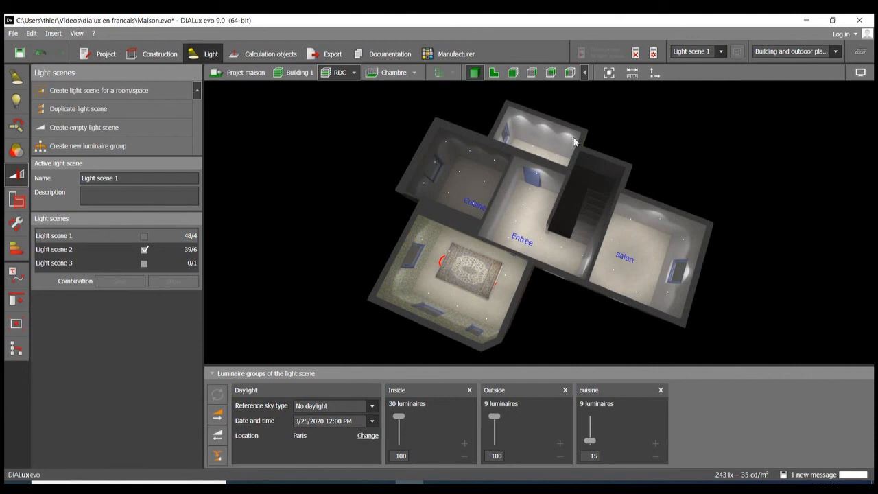
Step: Switch back to Light scene 2 and examine the dimmed lighting of each room in the 3D view
click(712, 52)
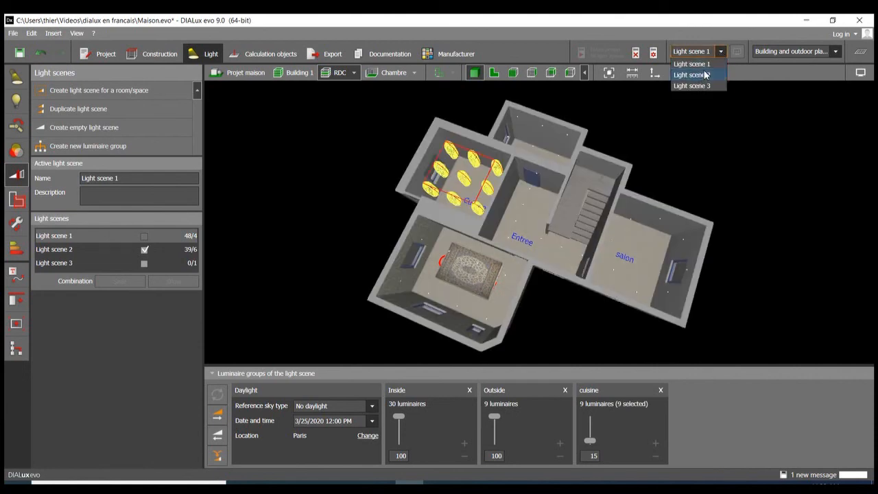
click(692, 75)
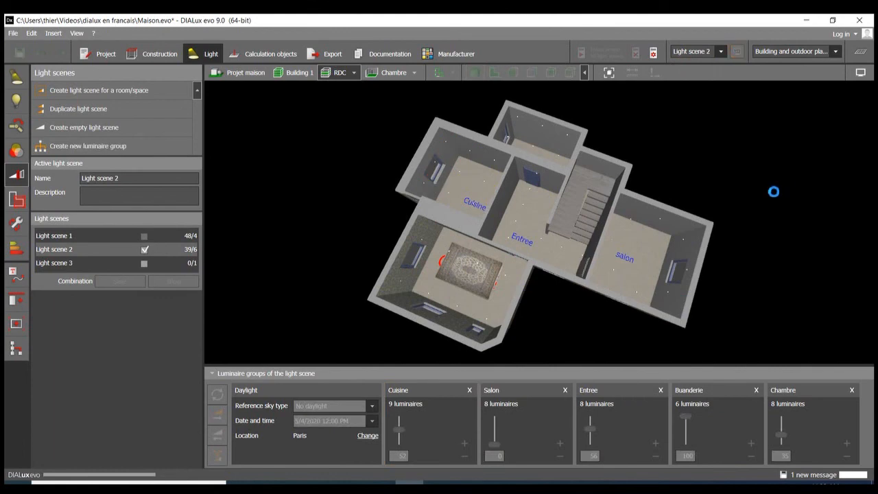
right_drag(764, 204, 815, 216)
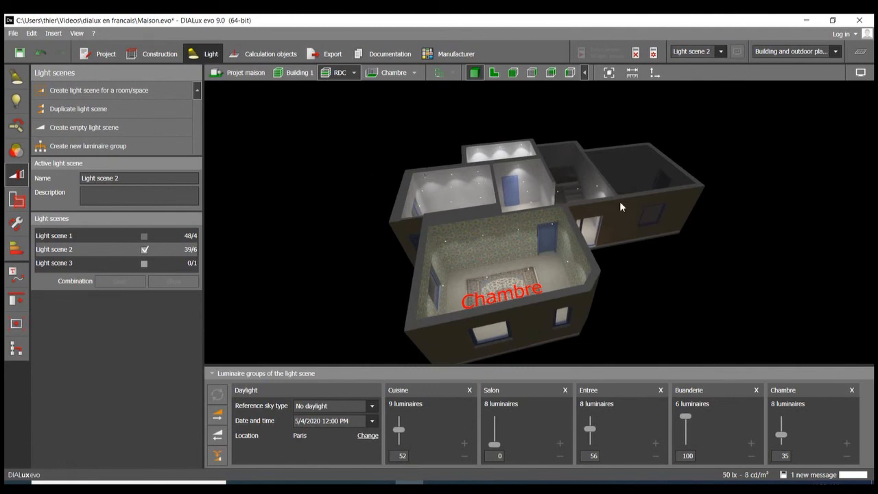
mouse_move(620, 202)
right_down()
mouse_move(634, 190)
mouse_move(633, 225)
mouse_move(573, 195)
mouse_move(617, 193)
right_up()
scroll(397, 147, up, 5)
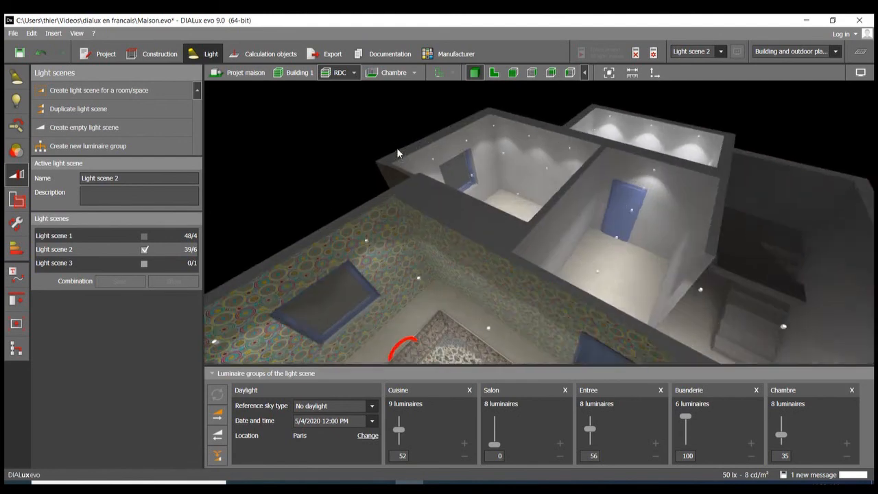
scroll(397, 147, down, 5)
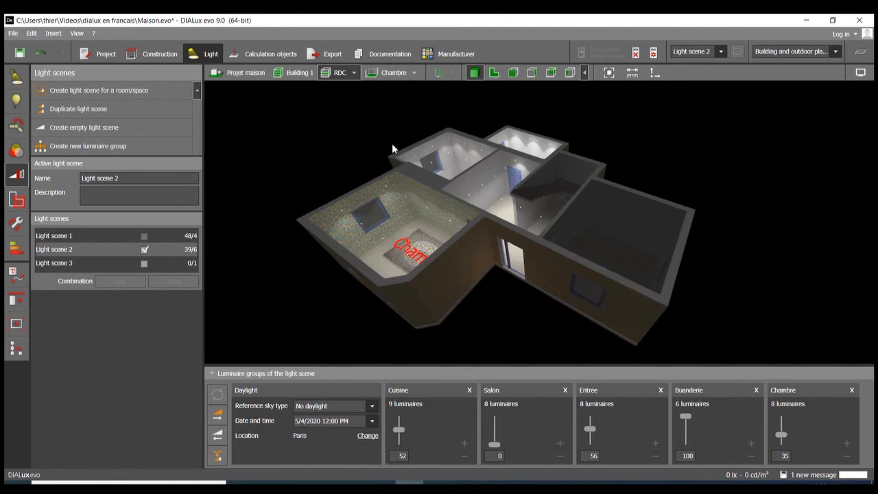
scroll(554, 207, down, 4)
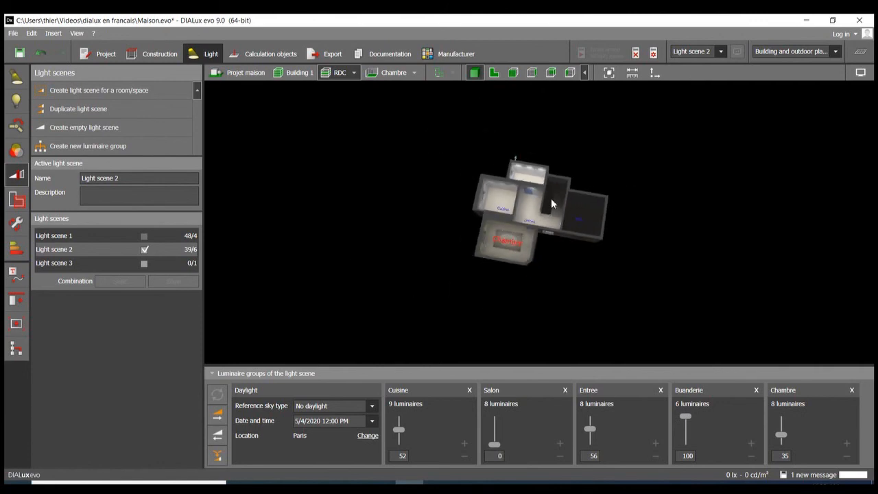